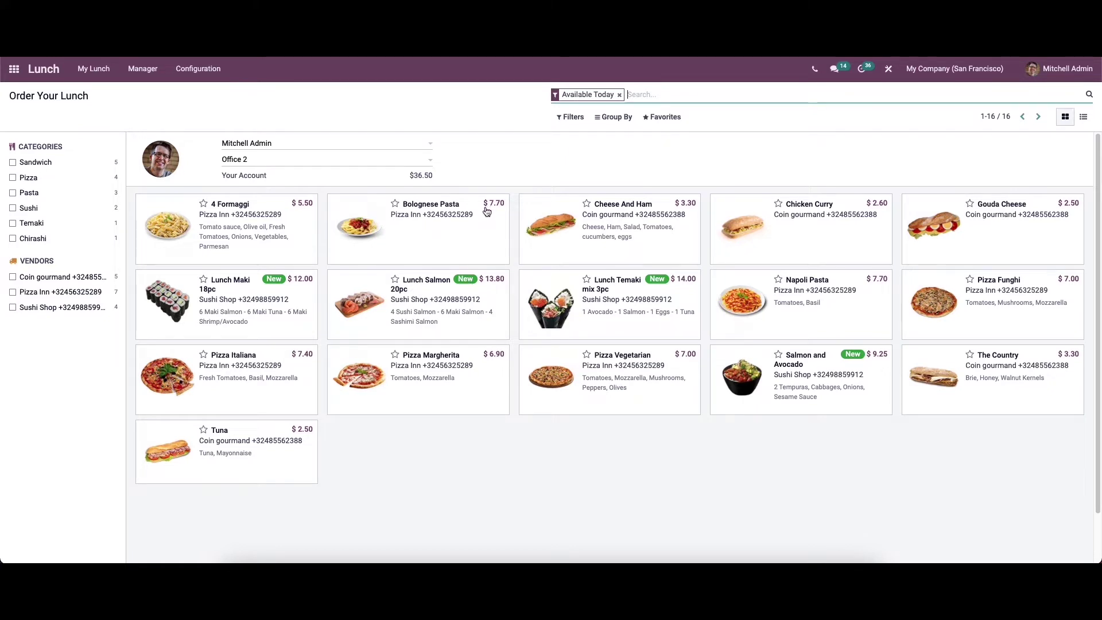
# Step: Look through the product filters and try grouping the lunch products by Vendor and Category, clearing both groupings
pyautogui.click(569, 117)
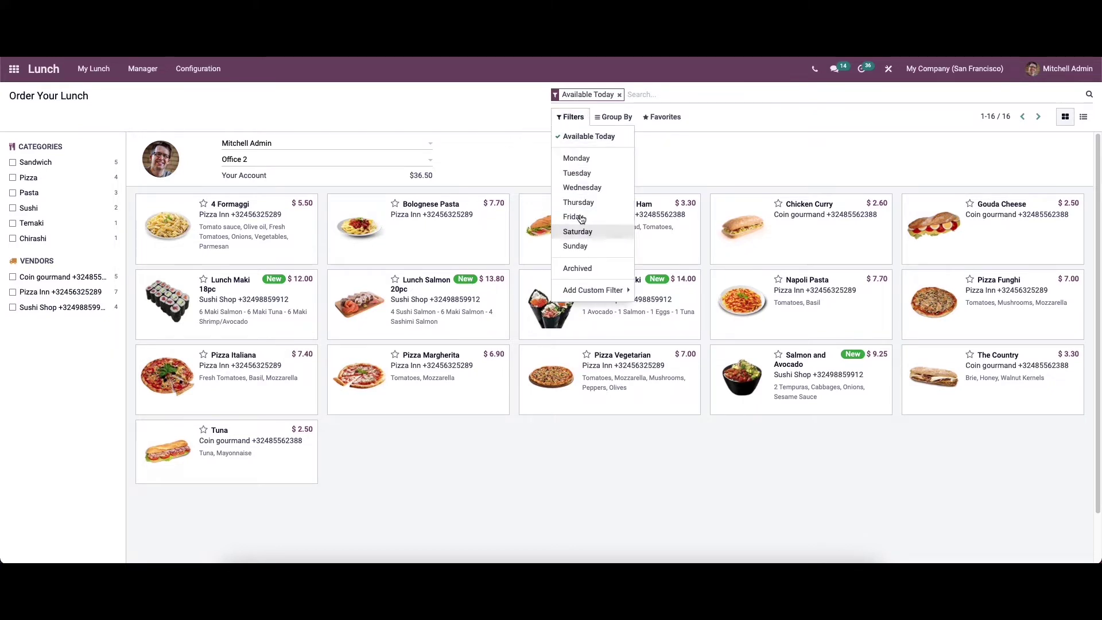
pyautogui.click(608, 117)
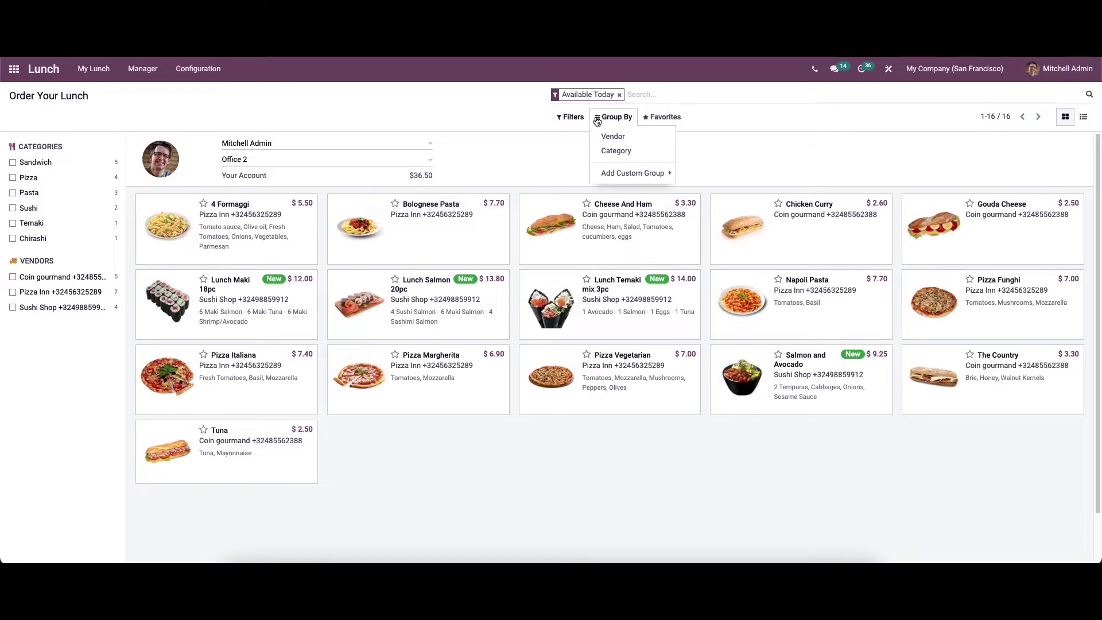
pyautogui.click(607, 119)
pyautogui.click(613, 120)
pyautogui.click(613, 136)
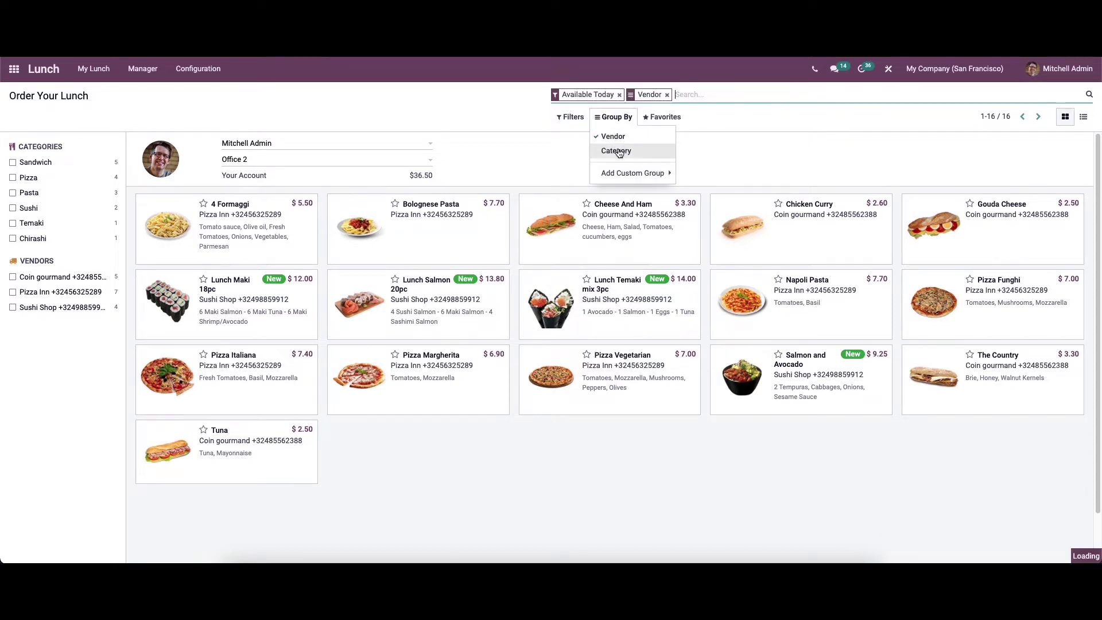
pyautogui.click(616, 151)
pyautogui.click(613, 136)
pyautogui.click(614, 151)
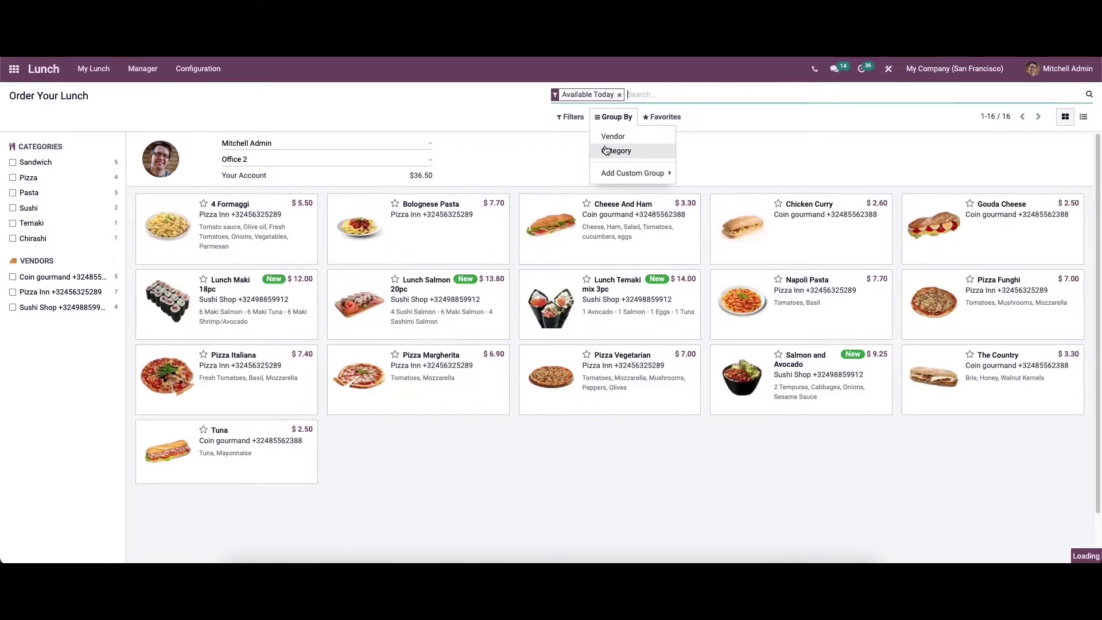
pyautogui.click(467, 118)
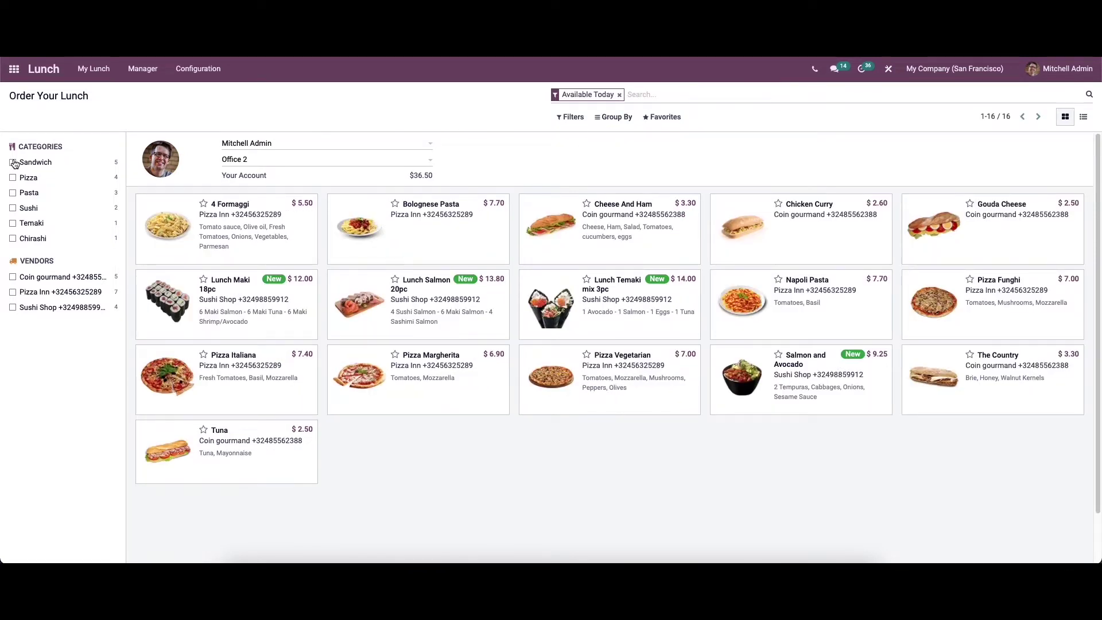
# Step: Try filtering the lunch products by the Sandwich and Pizza categories and by the Coin gourmand and Pizza Inn vendors, clearing every filter
pyautogui.click(12, 162)
pyautogui.click(13, 173)
pyautogui.click(13, 163)
pyautogui.click(12, 178)
pyautogui.click(11, 277)
pyautogui.click(13, 292)
pyautogui.click(12, 278)
pyautogui.click(14, 292)
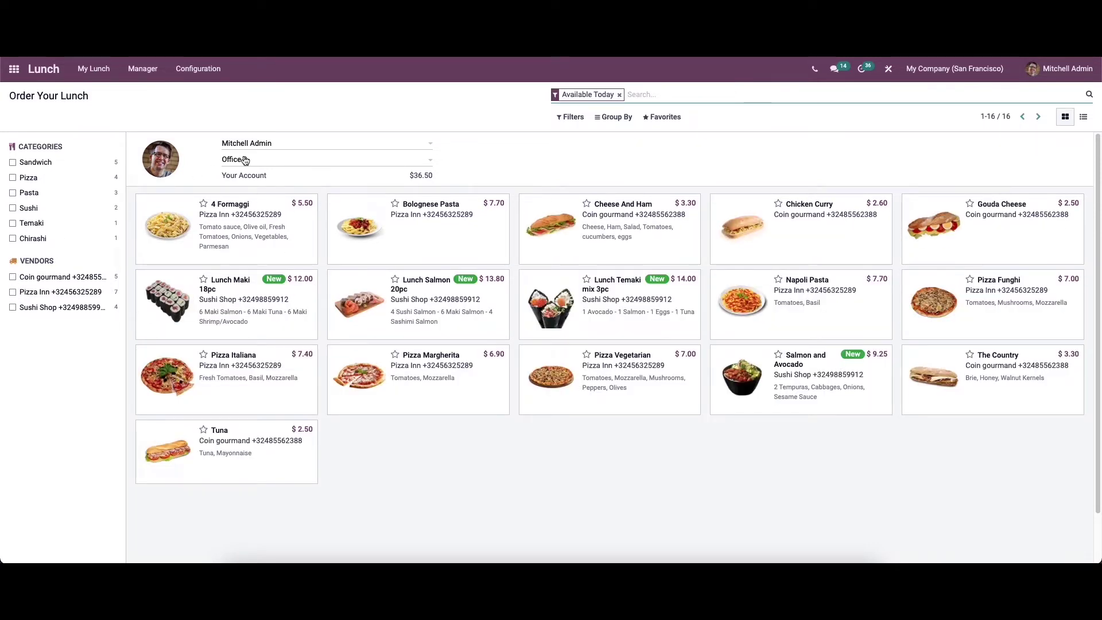
# Step: Set the maximum lunch overdraft for employees to $1000.00 in the Lunch settings and save
pyautogui.click(196, 70)
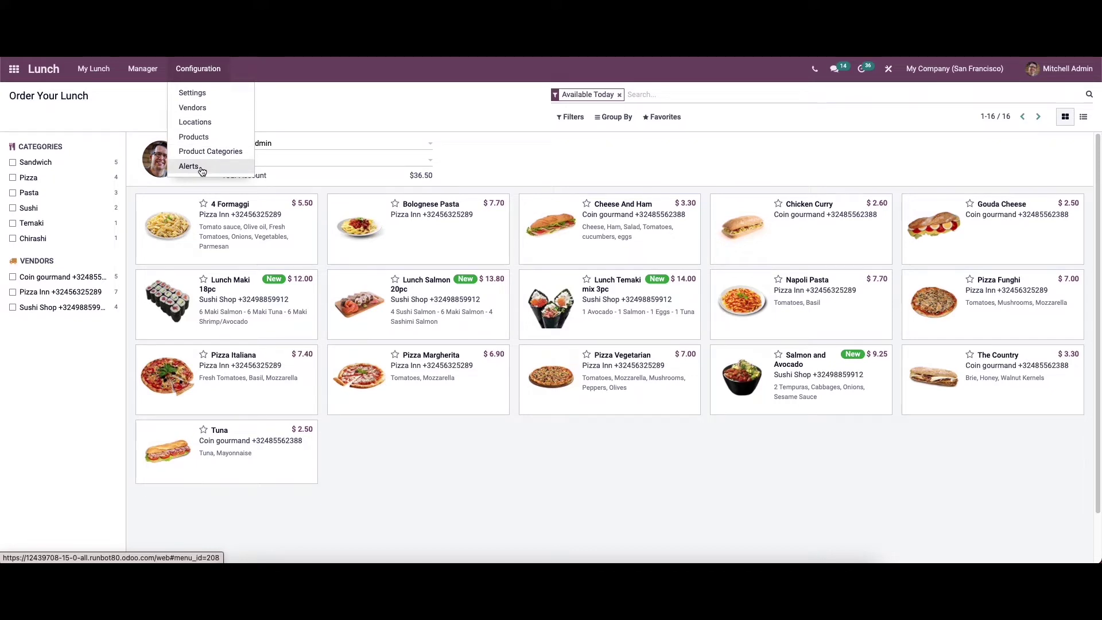
pyautogui.click(204, 92)
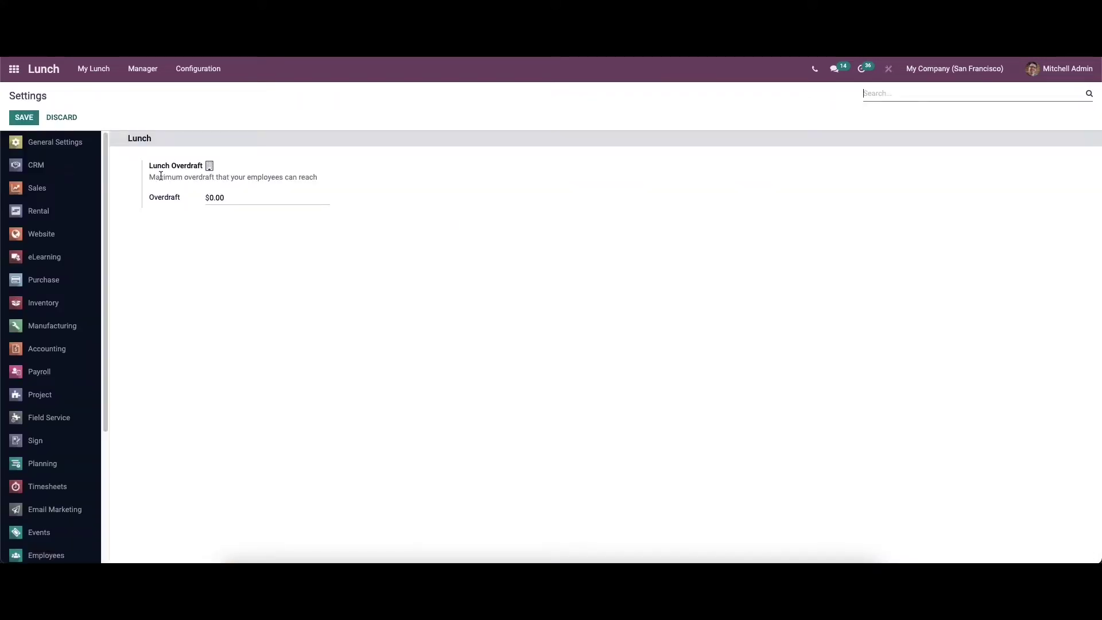
pyautogui.click(222, 200)
pyautogui.write('1000')
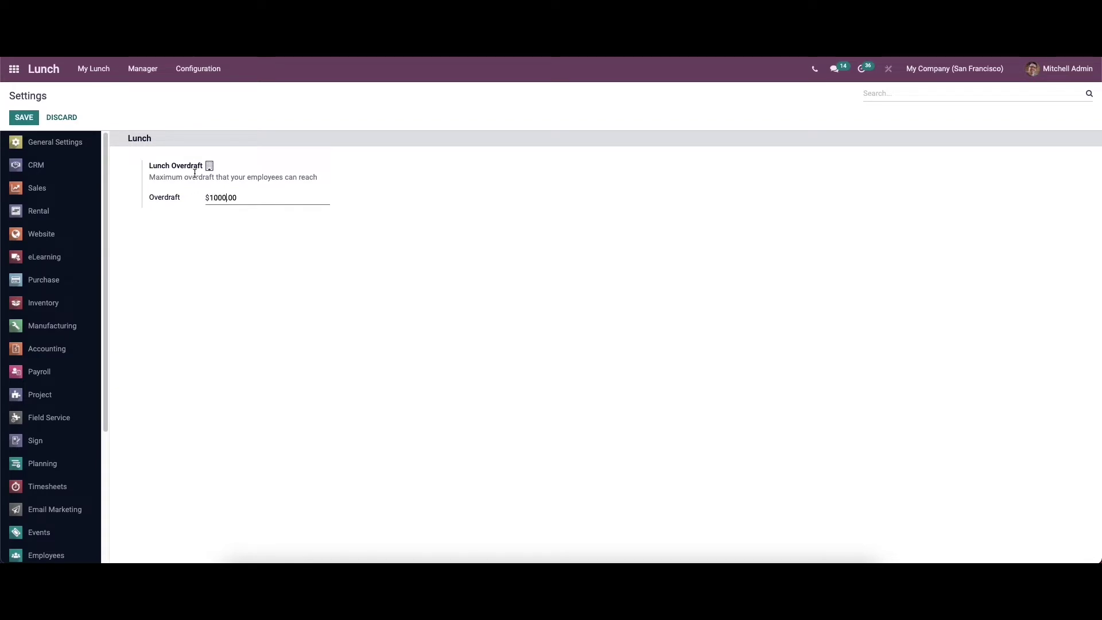
pyautogui.click(30, 119)
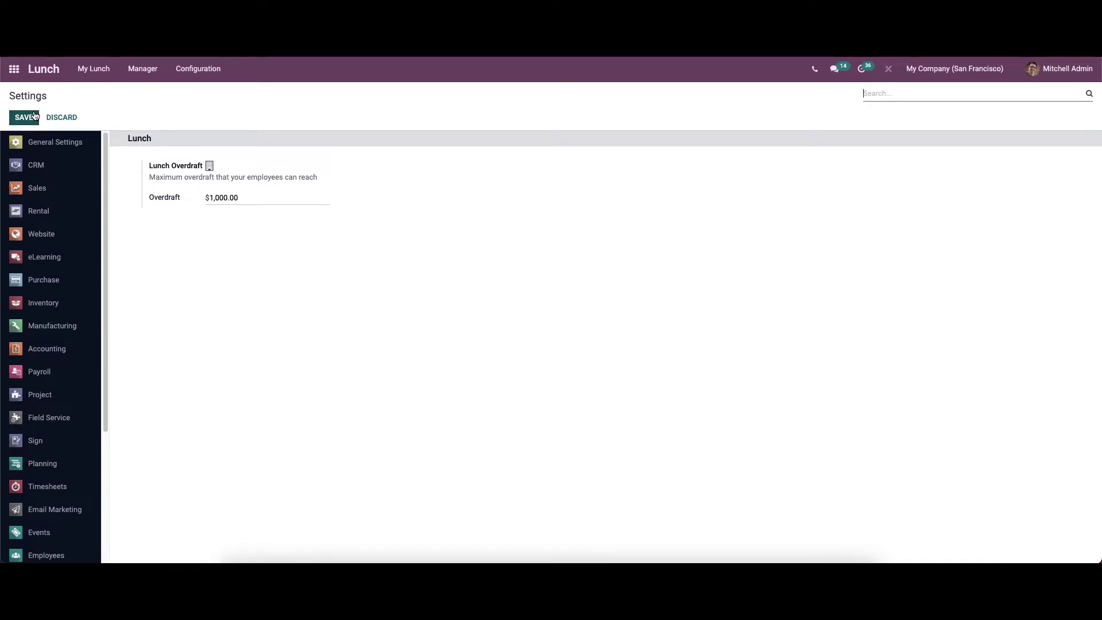
# Step: Create a new lunch vendor record named The Pizza Hut
pyautogui.click(196, 68)
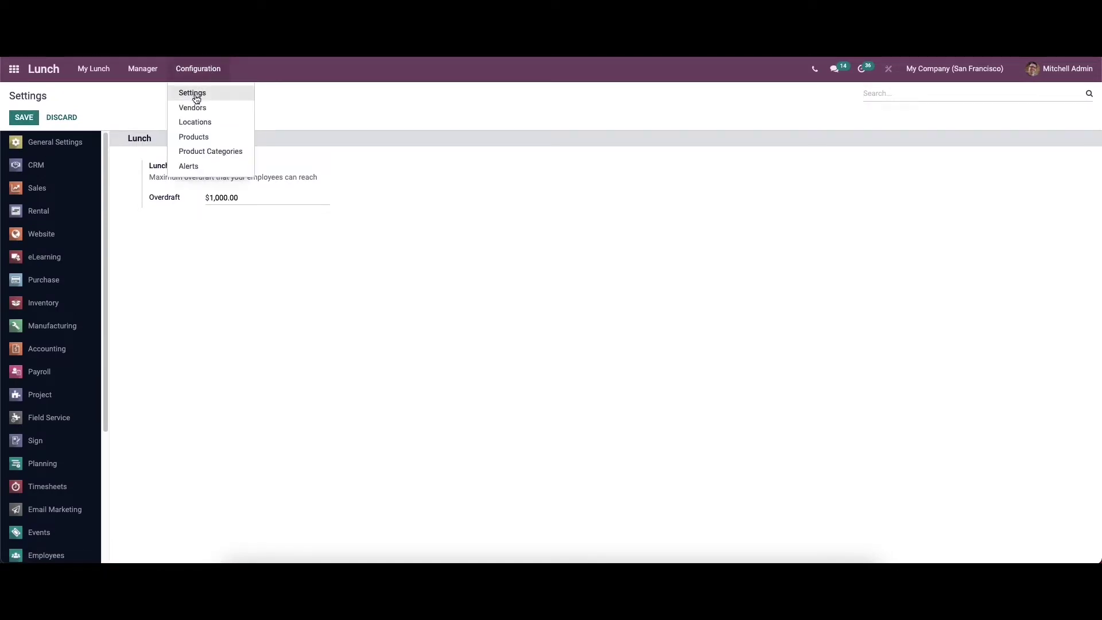
pyautogui.click(197, 107)
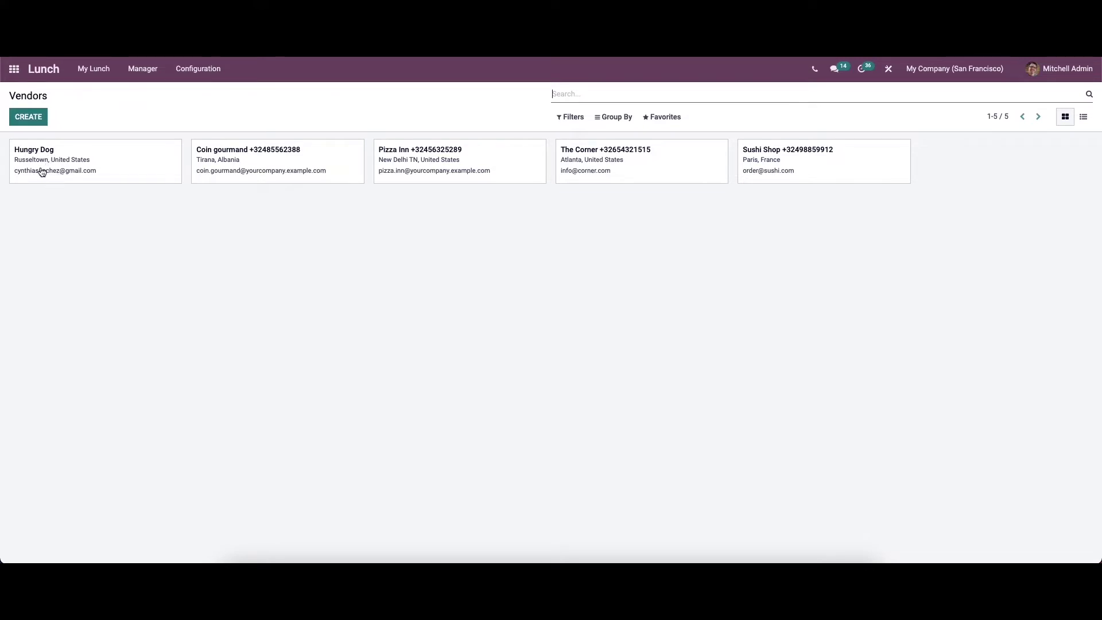
pyautogui.click(38, 119)
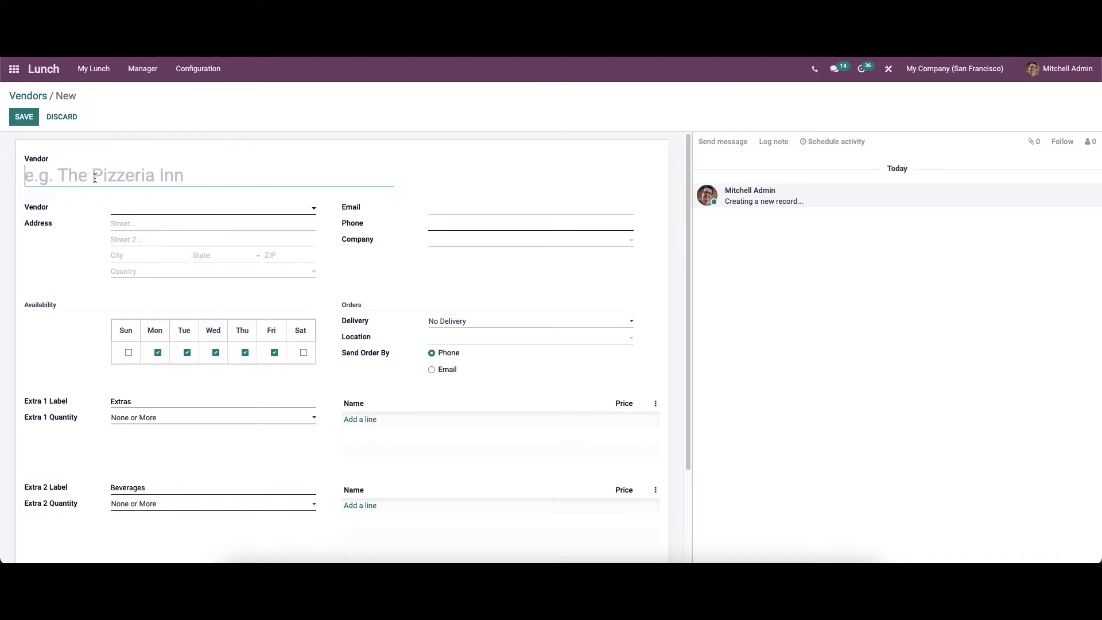
pyautogui.write('T')
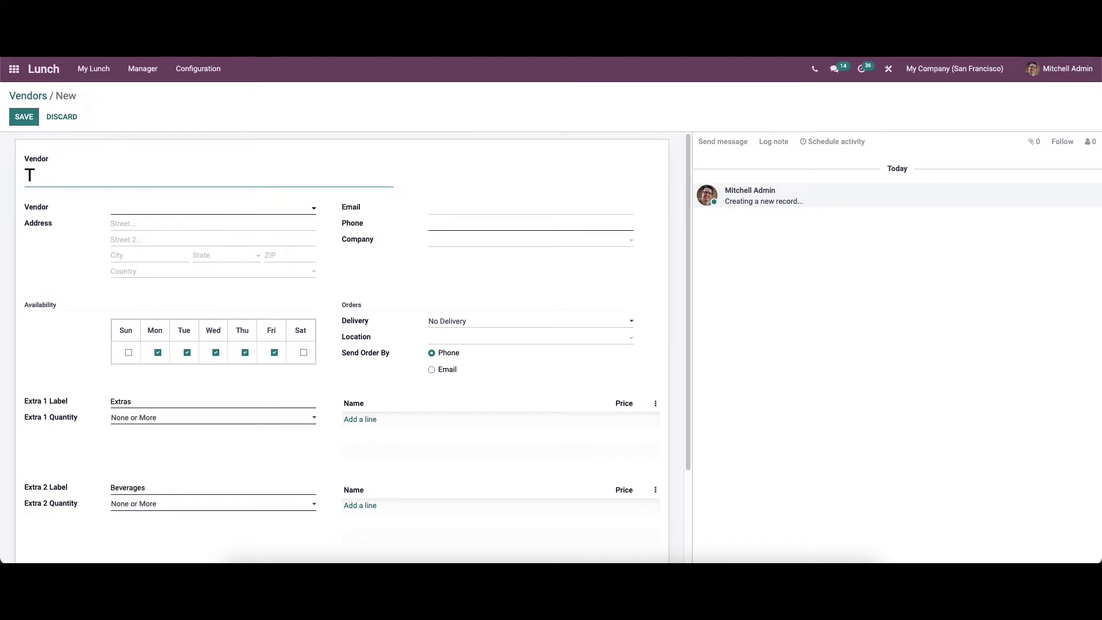
pyautogui.write('he Pizza Hut')
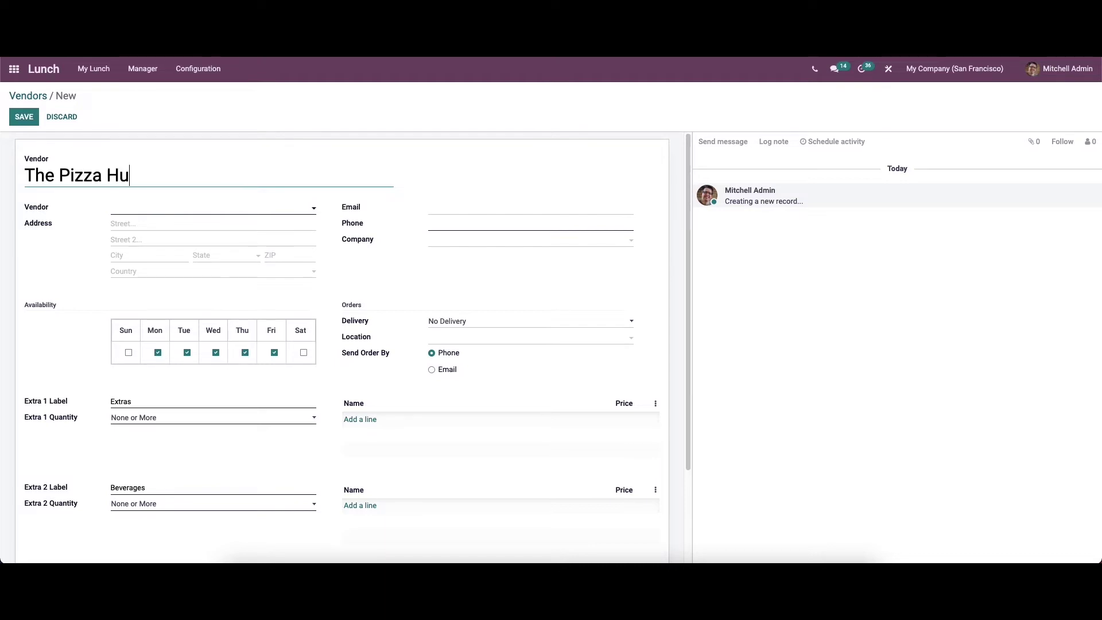
# Step: Create a new contact called The Pizza Hut and assign it as the record's vendor
pyautogui.click(137, 226)
pyautogui.click(138, 208)
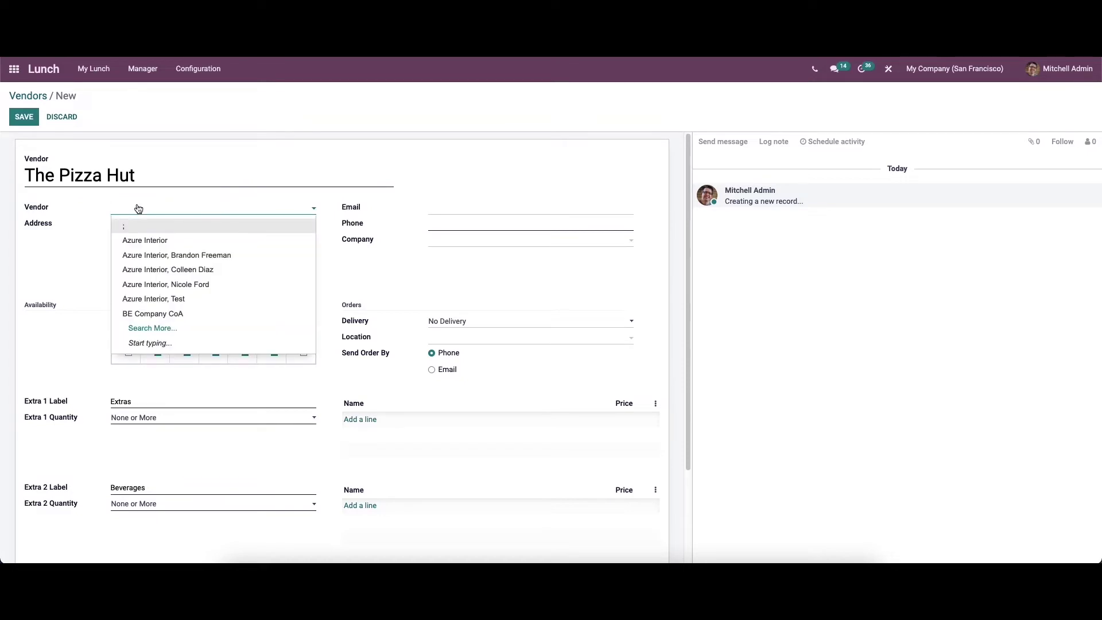
pyautogui.write('The')
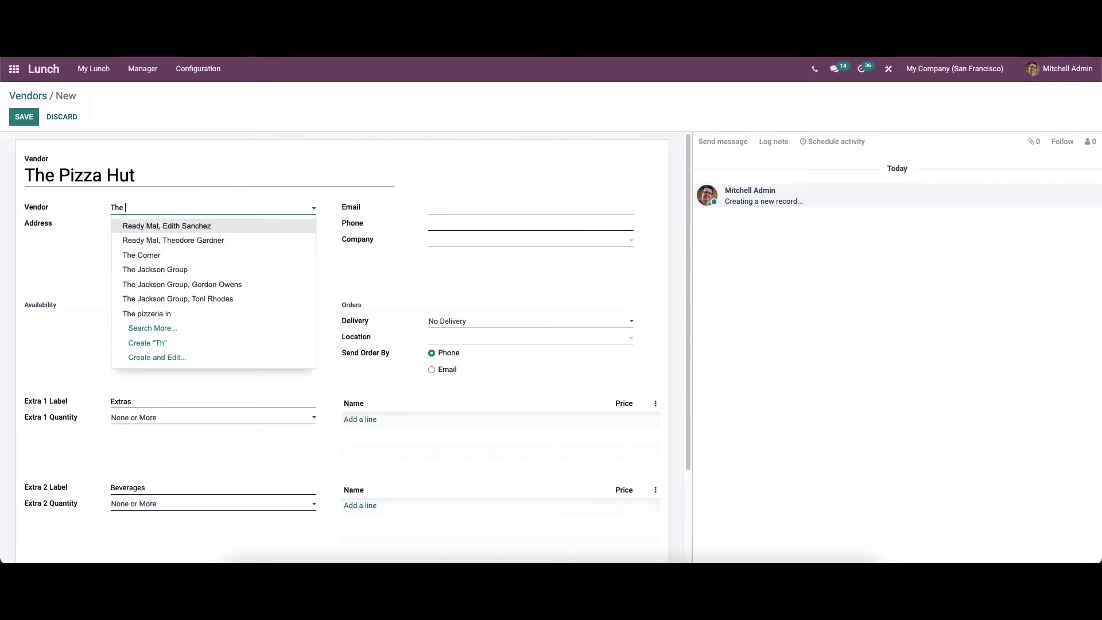
pyautogui.write(' Pi')
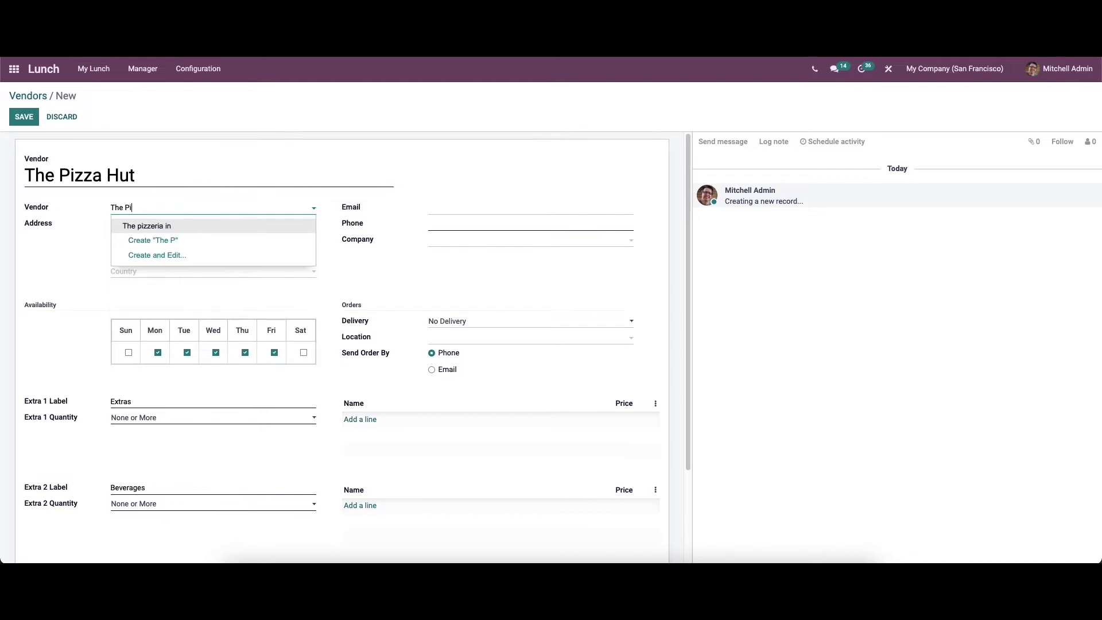
pyautogui.write('zza')
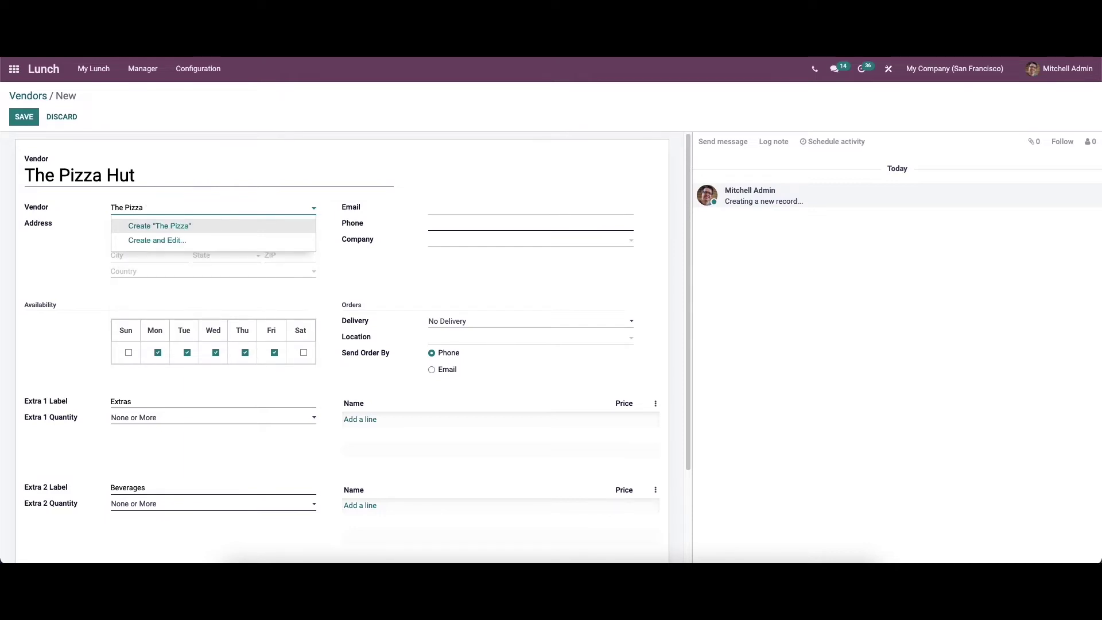
pyautogui.write(' Hut')
pyautogui.click(149, 222)
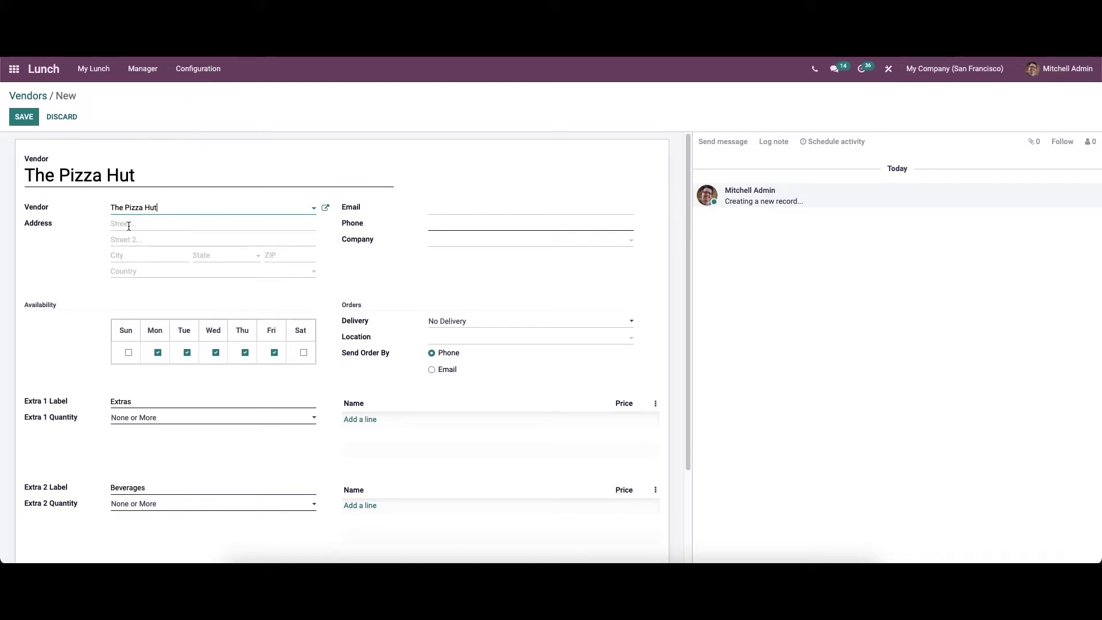
# Step: Enter the vendor's phone number and add Sunday and Saturday to its availability
pyautogui.click(450, 208)
pyautogui.click(453, 225)
pyautogui.write('452163200')
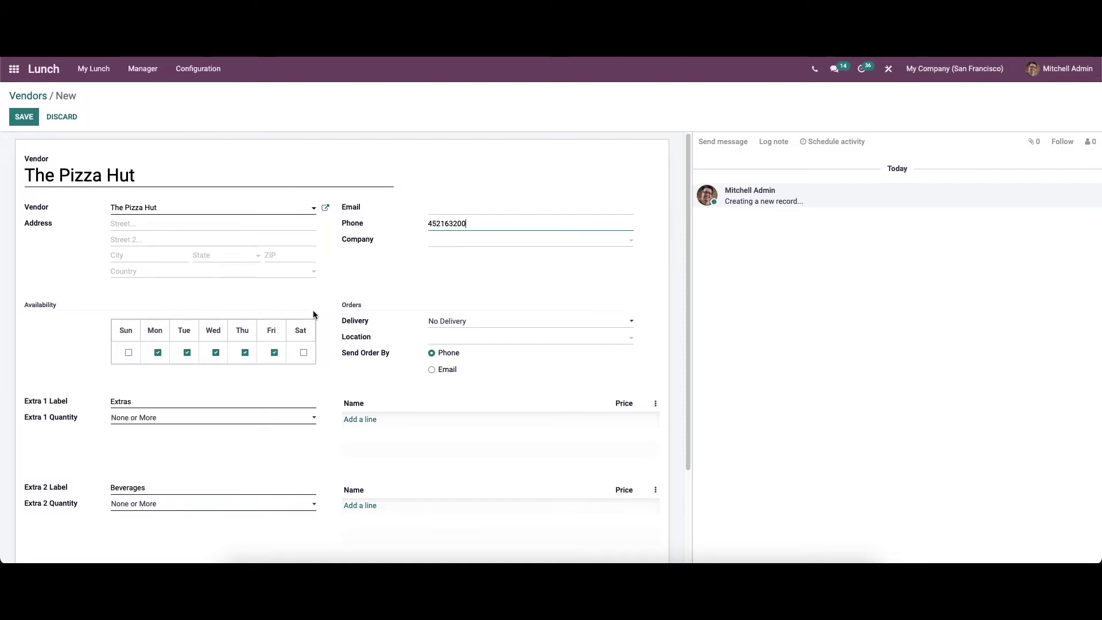
pyautogui.click(129, 353)
pyautogui.scroll(-3, 132, 464)
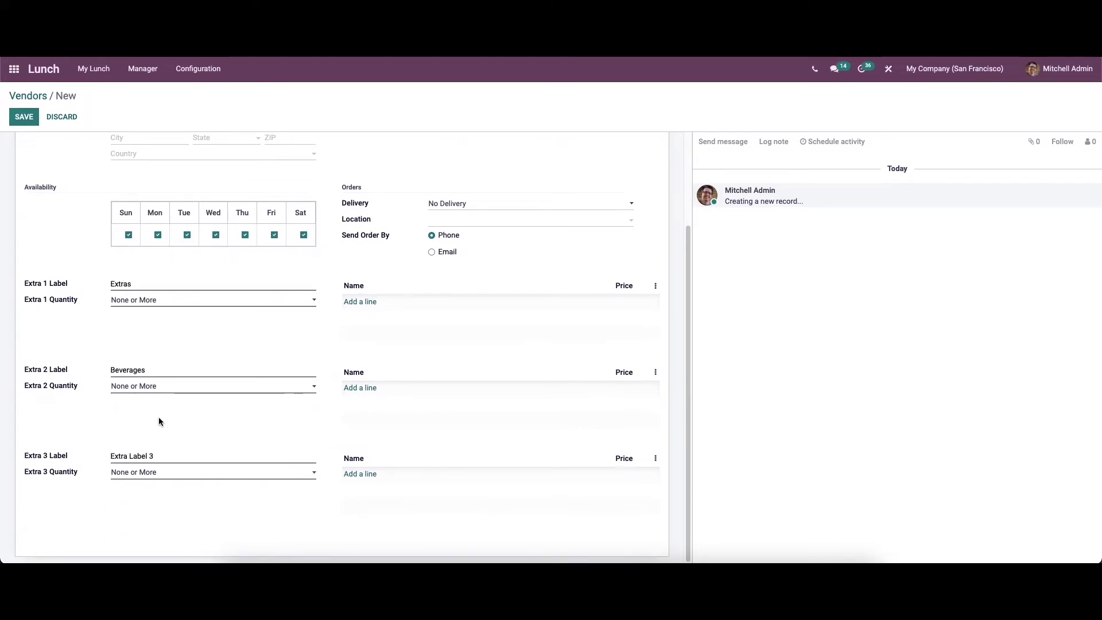
pyautogui.scroll(3, 159, 421)
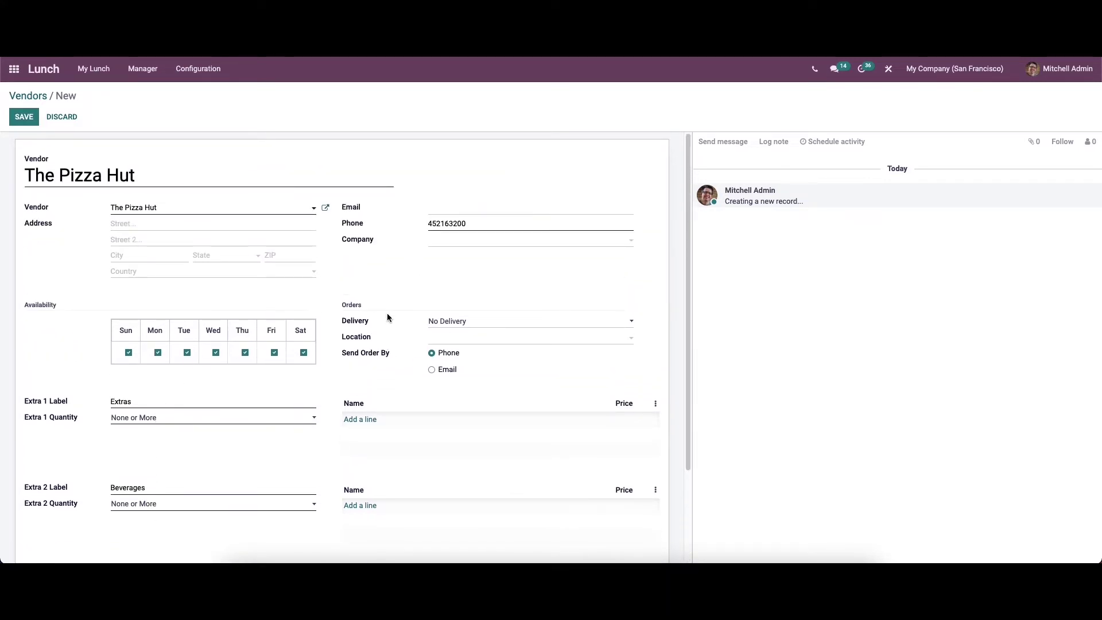
# Step: Examine the vendor's delivery and location choices, and try sending orders by Email before restoring Phone
pyautogui.click(436, 321)
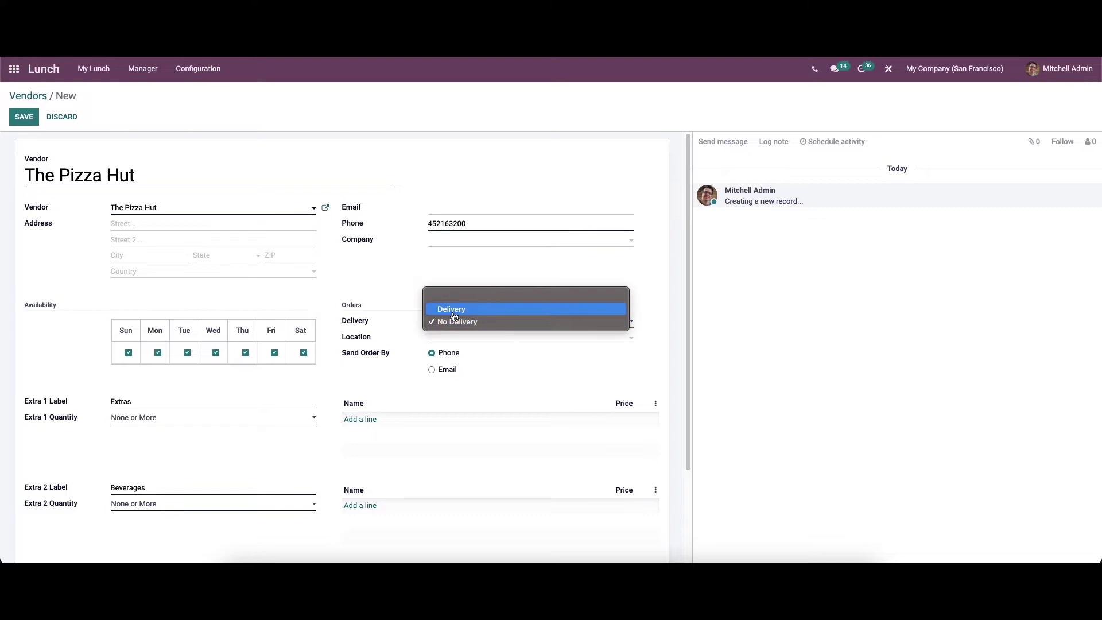
pyautogui.click(452, 322)
pyautogui.click(451, 338)
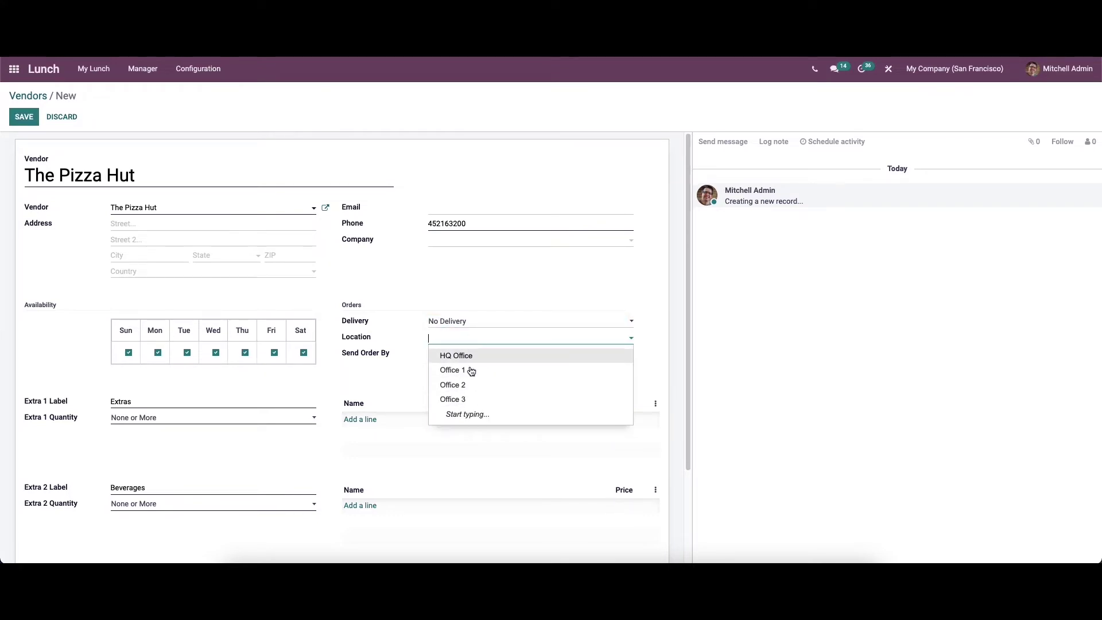
pyautogui.click(416, 332)
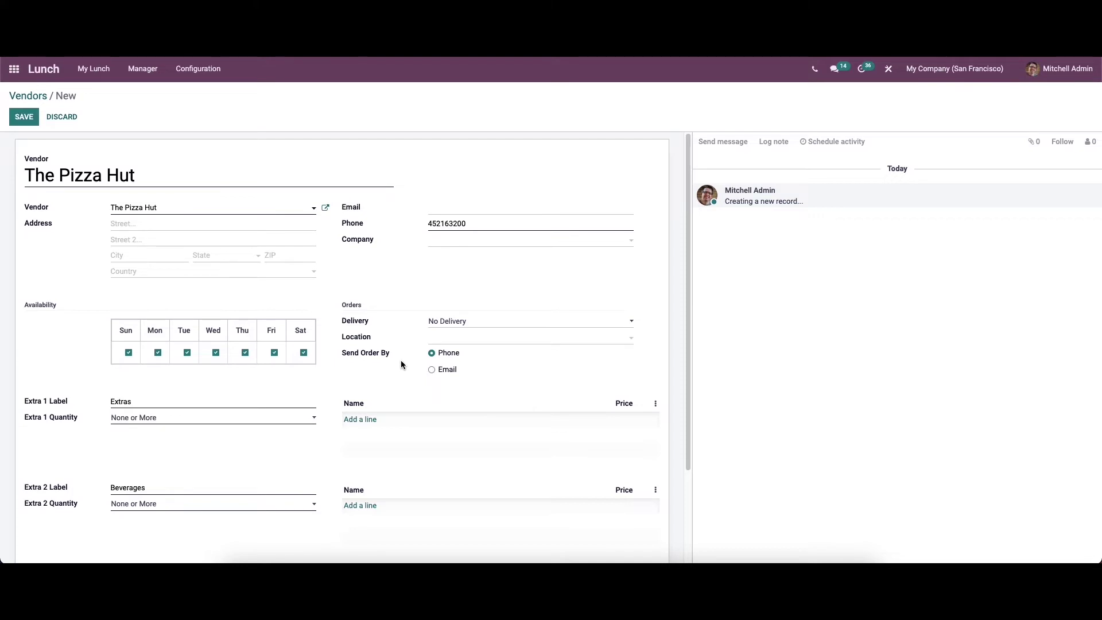
pyautogui.click(432, 370)
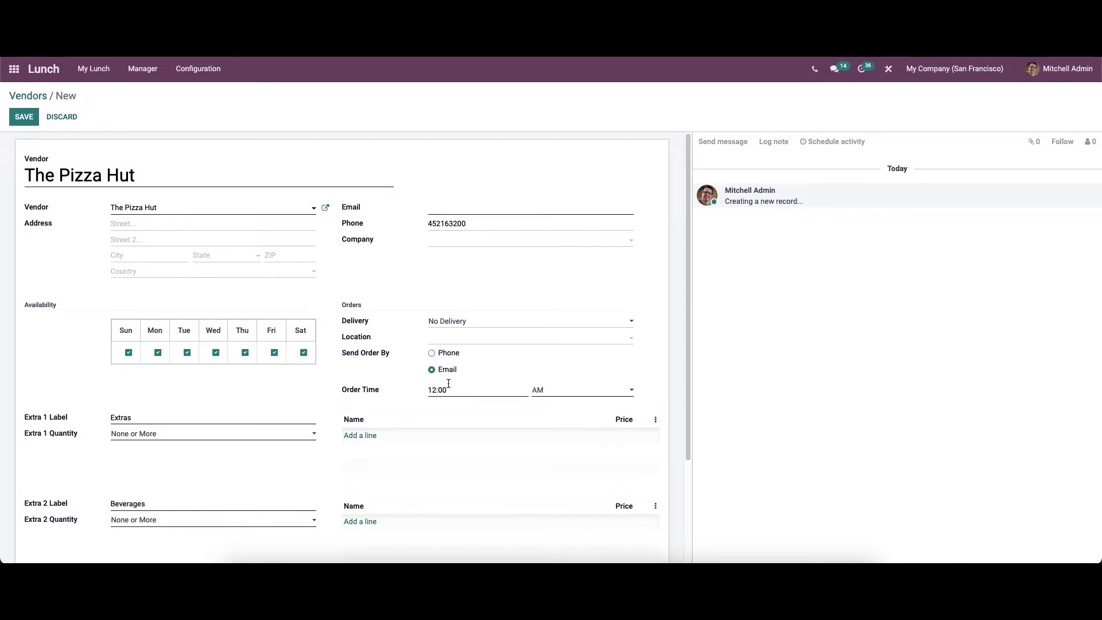
pyautogui.click(431, 352)
pyautogui.scroll(-2, 381, 445)
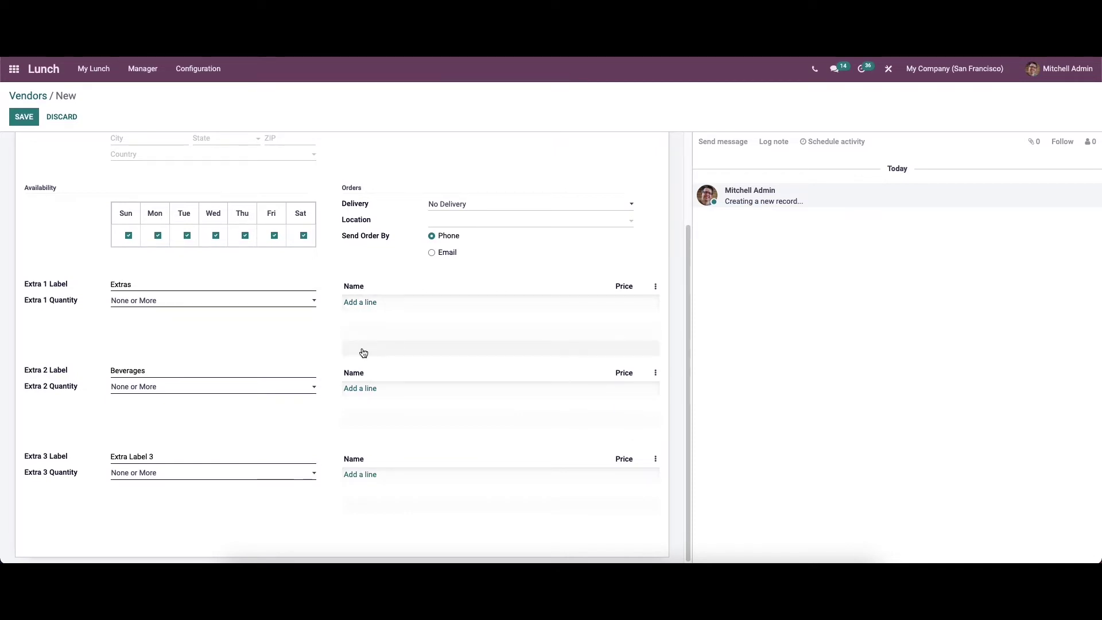
pyautogui.scroll(2, 363, 352)
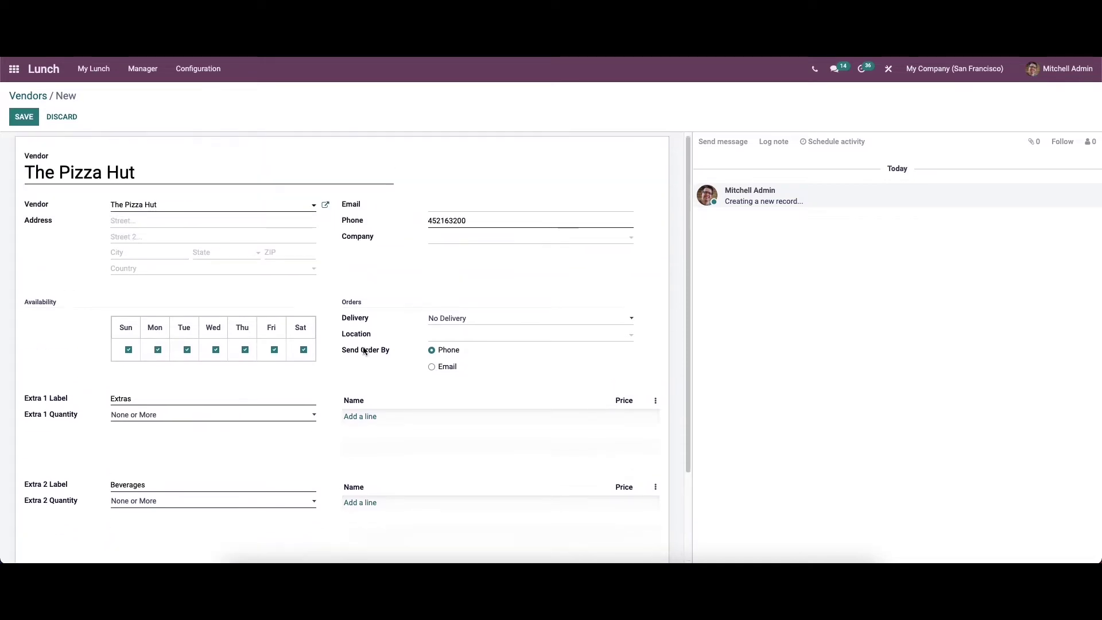
# Step: Save the new vendor and check its record from the vendors list
pyautogui.click(23, 121)
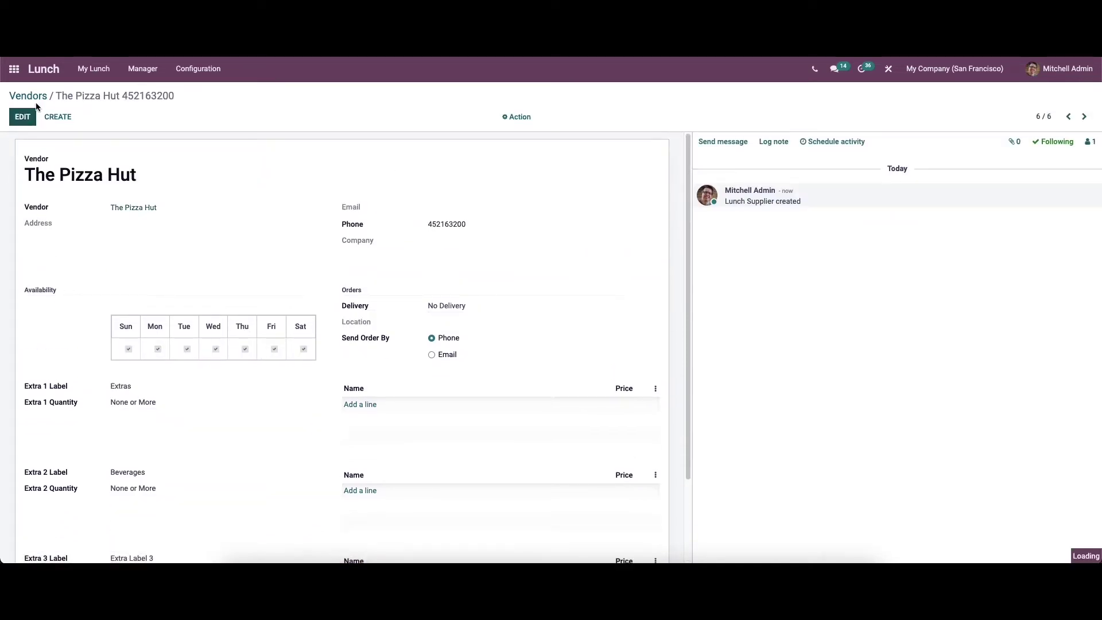
pyautogui.click(40, 95)
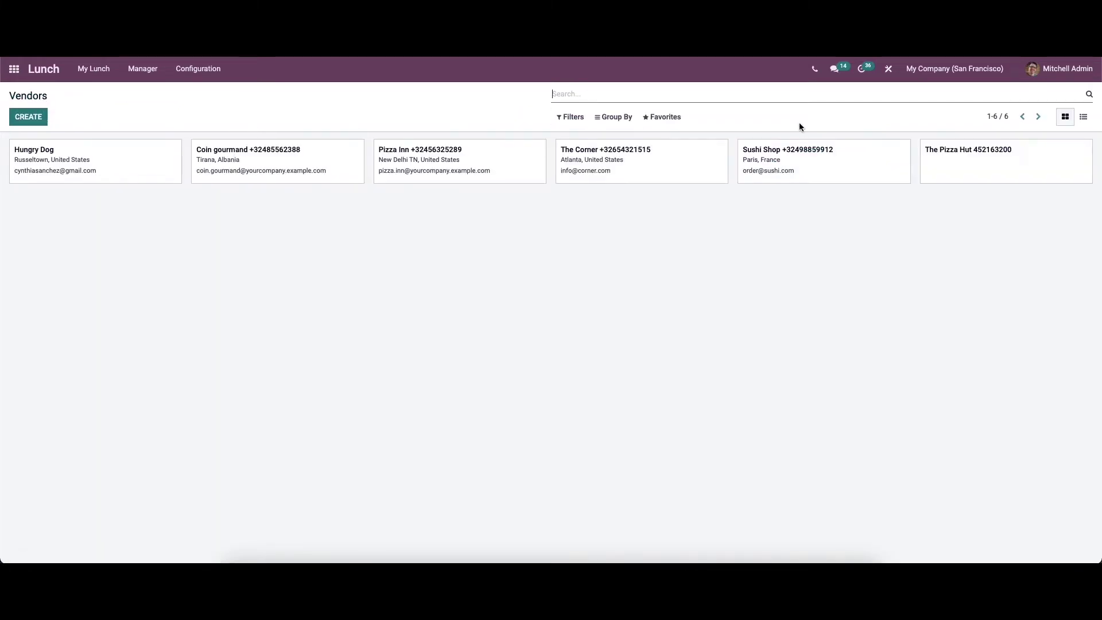
pyautogui.click(939, 162)
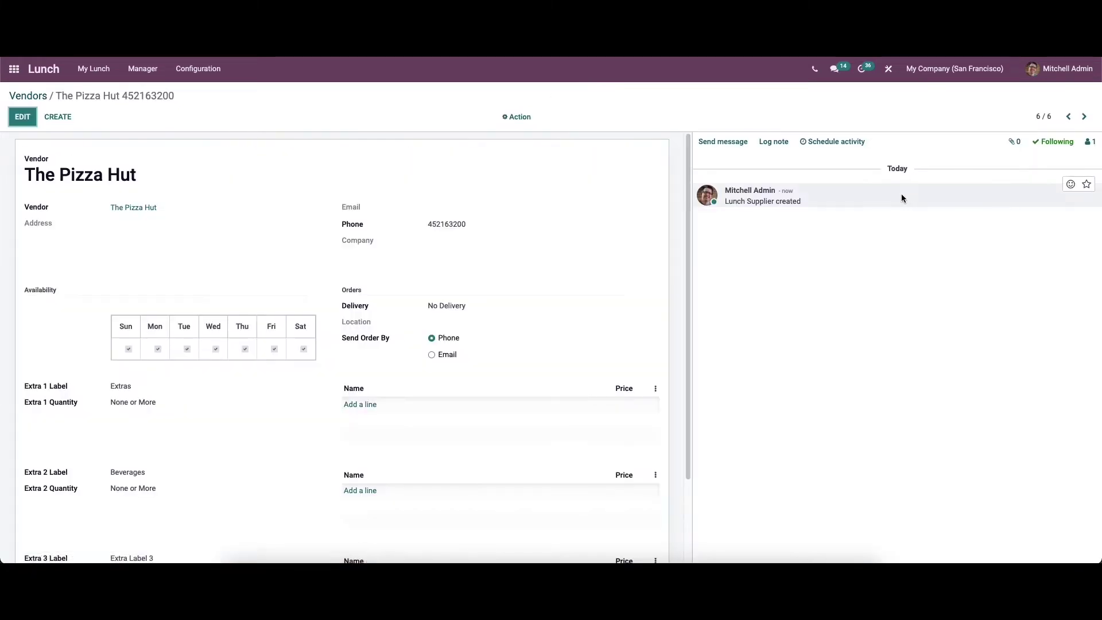
pyautogui.click(25, 94)
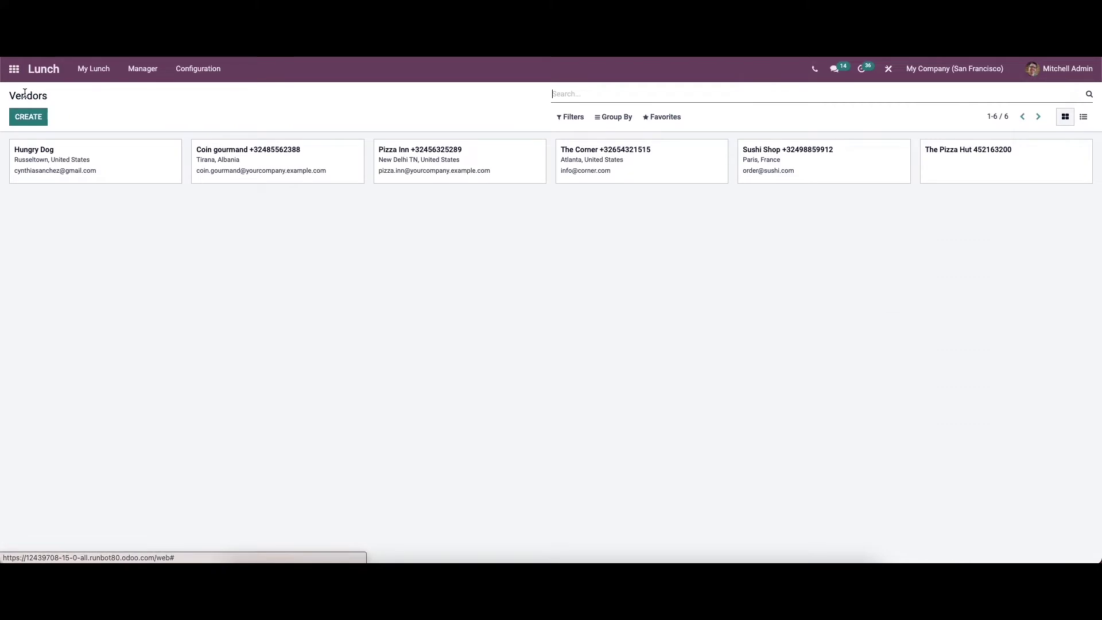
# Step: Review the lunch locations list and the fields of a blank new location, discarding the new entry
pyautogui.click(184, 74)
pyautogui.click(195, 122)
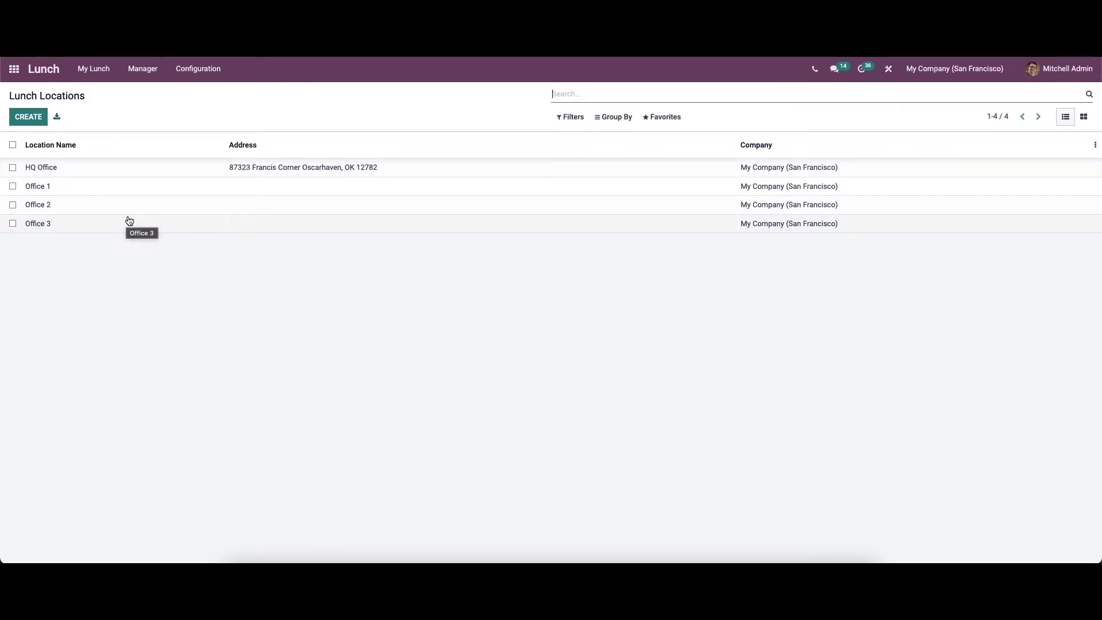
pyautogui.click(29, 118)
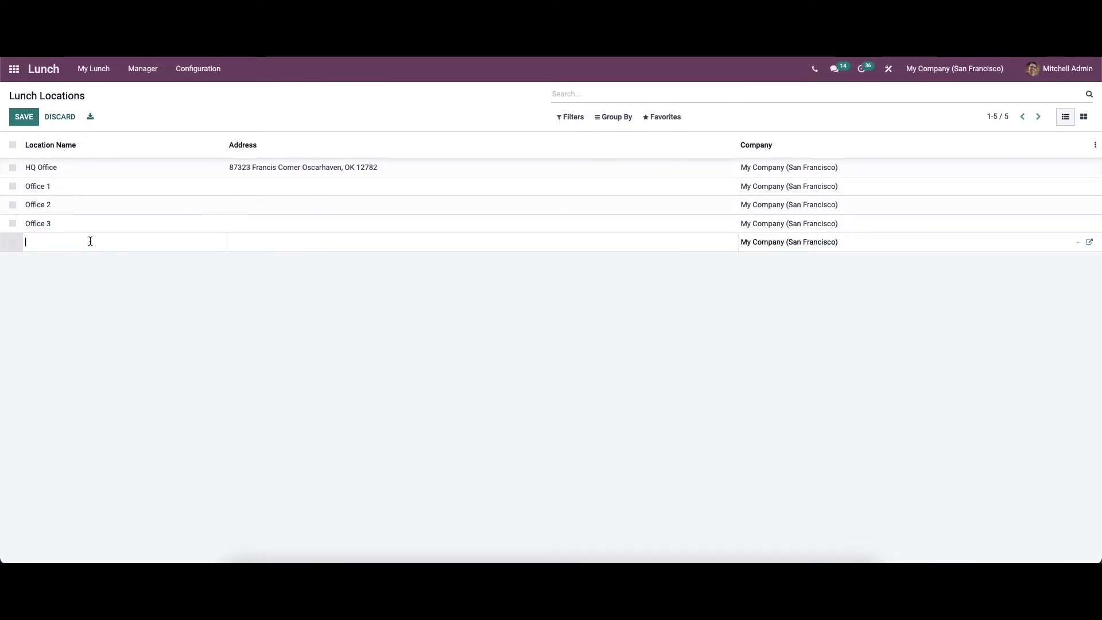
pyautogui.click(60, 117)
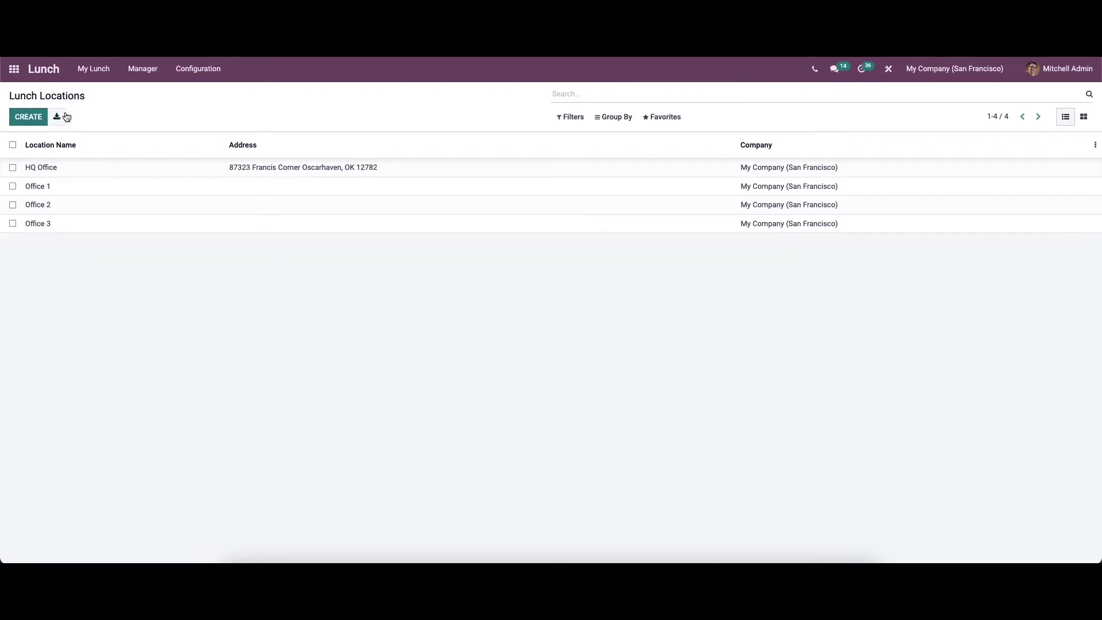
# Step: Browse the lunch products in both the kanban and list views
pyautogui.click(202, 70)
pyautogui.click(209, 137)
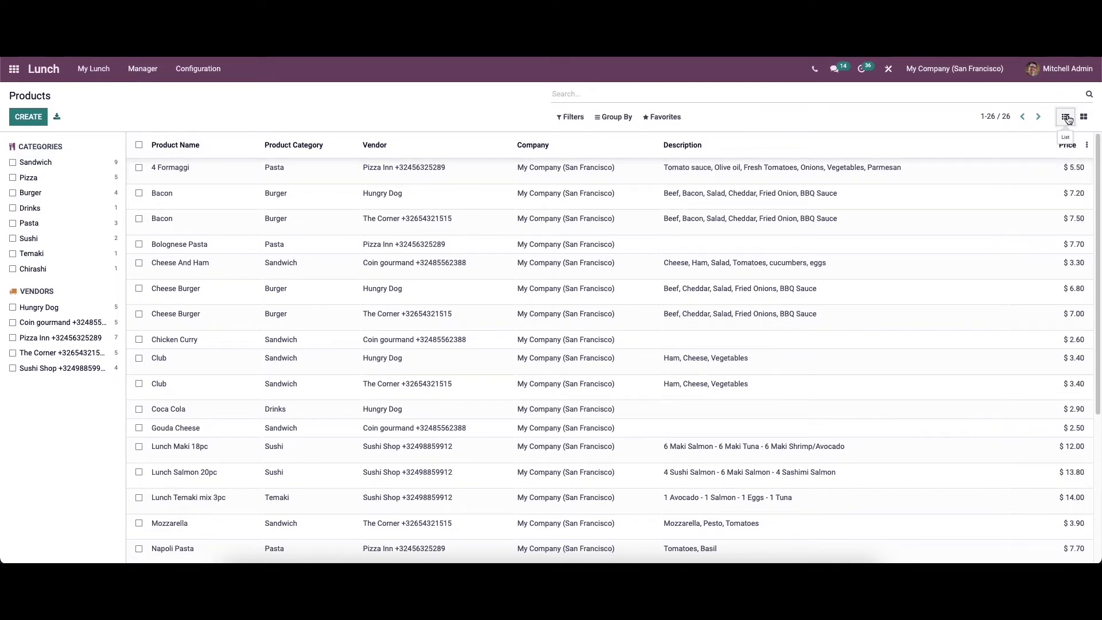
pyautogui.click(1085, 117)
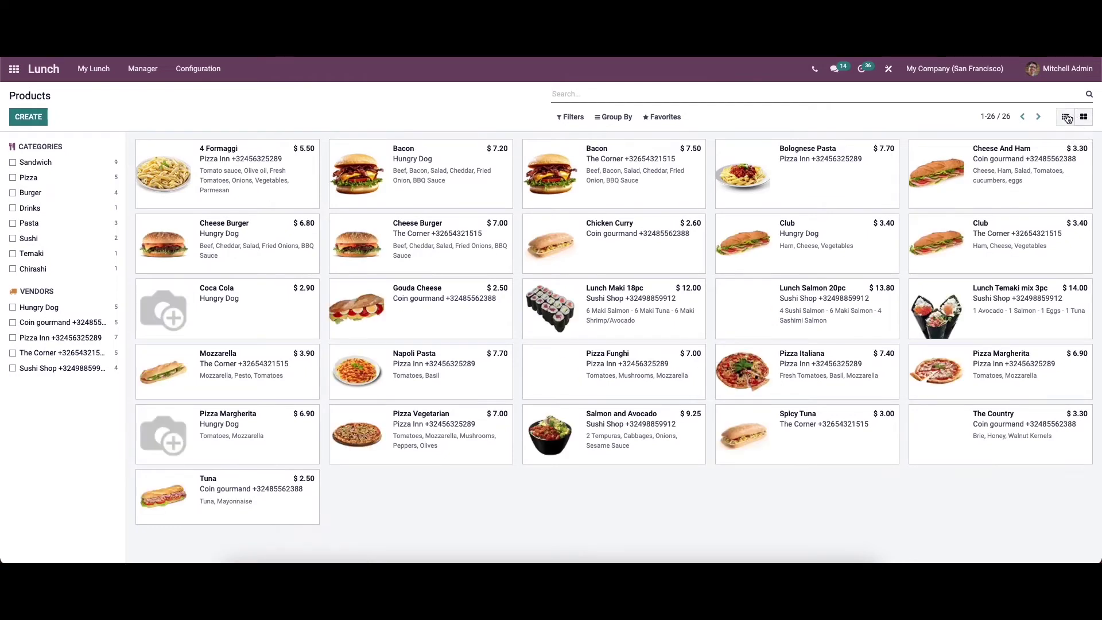
pyautogui.click(1065, 117)
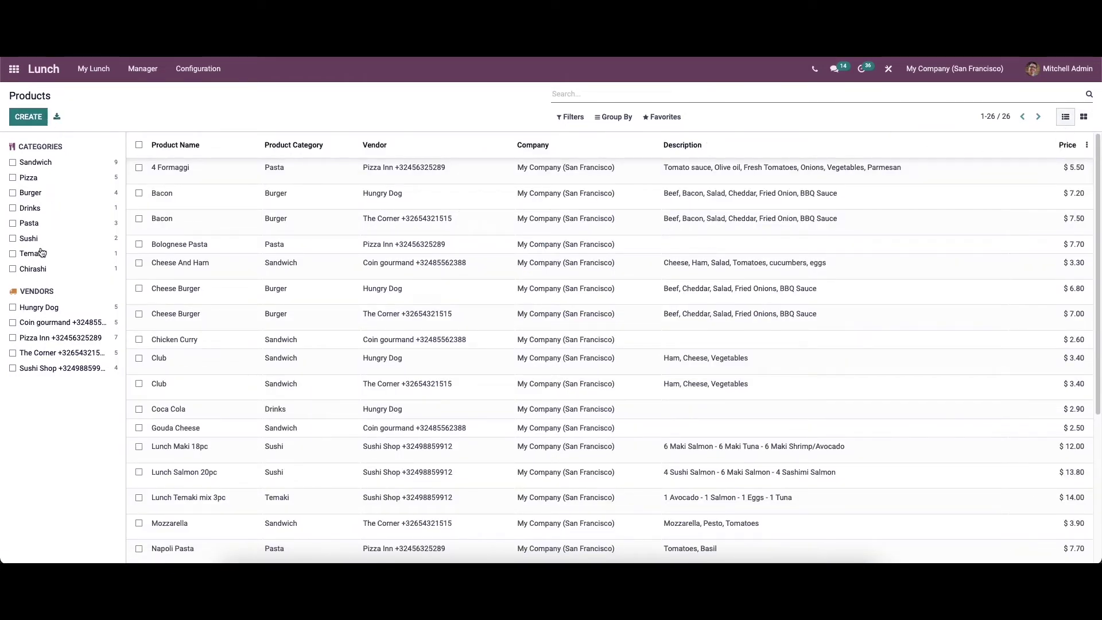
# Step: Create a new product named Tandoori Pizza in the Pizza category, with The Pizza Hut as its vendor
pyautogui.click(40, 118)
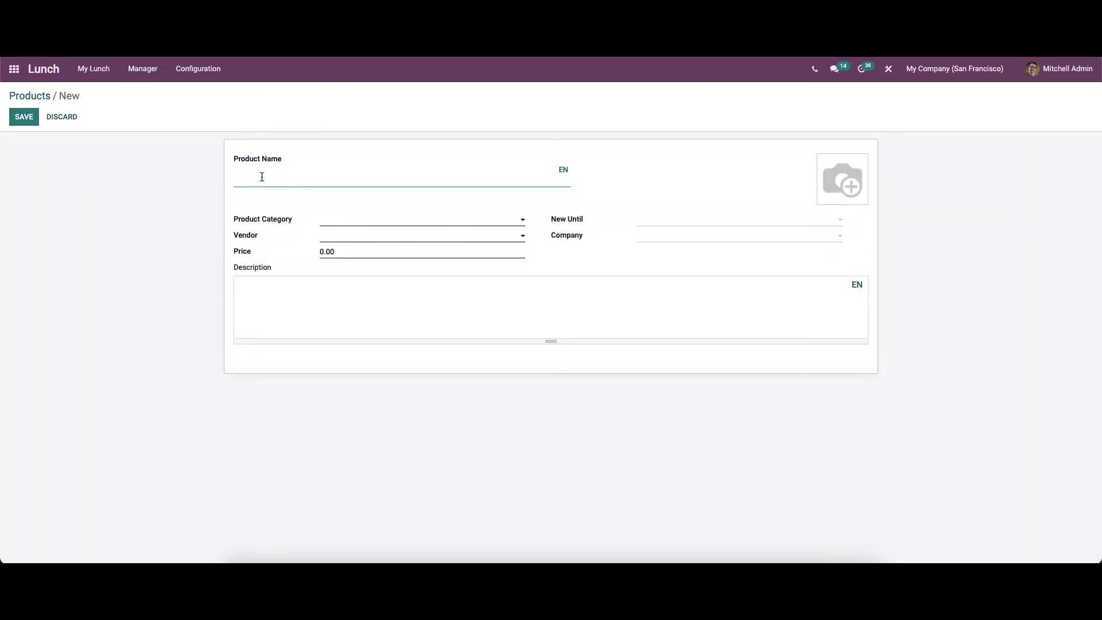
pyautogui.write('Tandoori Pizza')
pyautogui.click(323, 219)
pyautogui.click(345, 252)
pyautogui.click(344, 235)
pyautogui.click(354, 251)
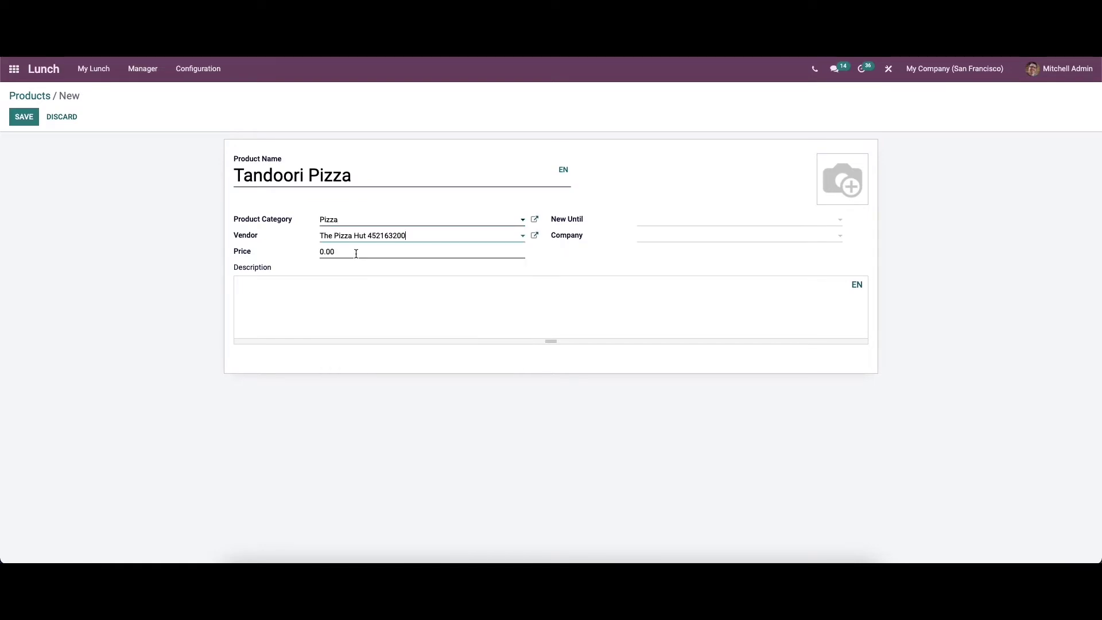
# Step: Set the product's price to 300 and its New Until date to 01/19/2022, leaving the company and description empty
pyautogui.moveTo(325, 251); pyautogui.dragTo(316, 253)
pyautogui.write('300')
pyautogui.click(646, 225)
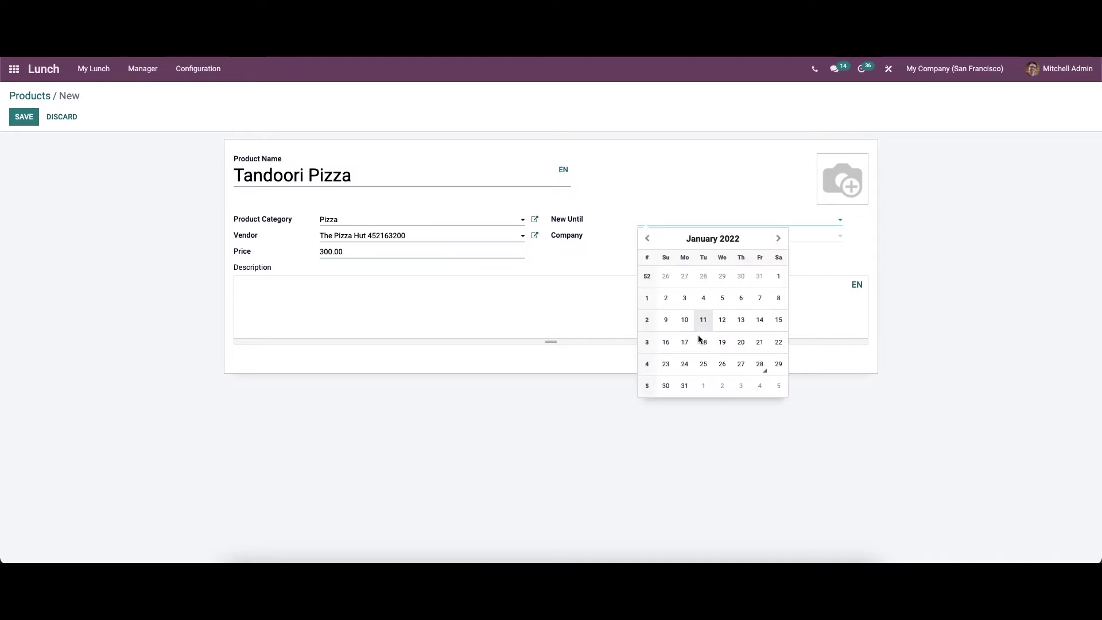
pyautogui.click(725, 343)
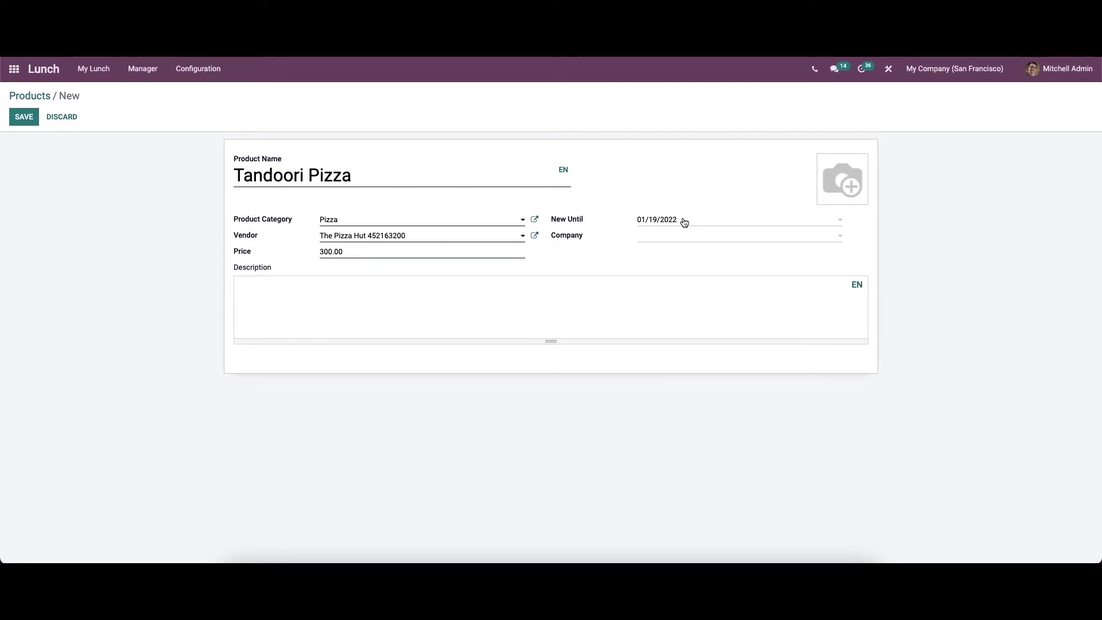
pyautogui.click(657, 236)
pyautogui.click(621, 266)
pyautogui.click(280, 291)
# Step: Save the new product and sort the products list by product name in descending order to locate it
pyautogui.click(23, 117)
pyautogui.click(31, 96)
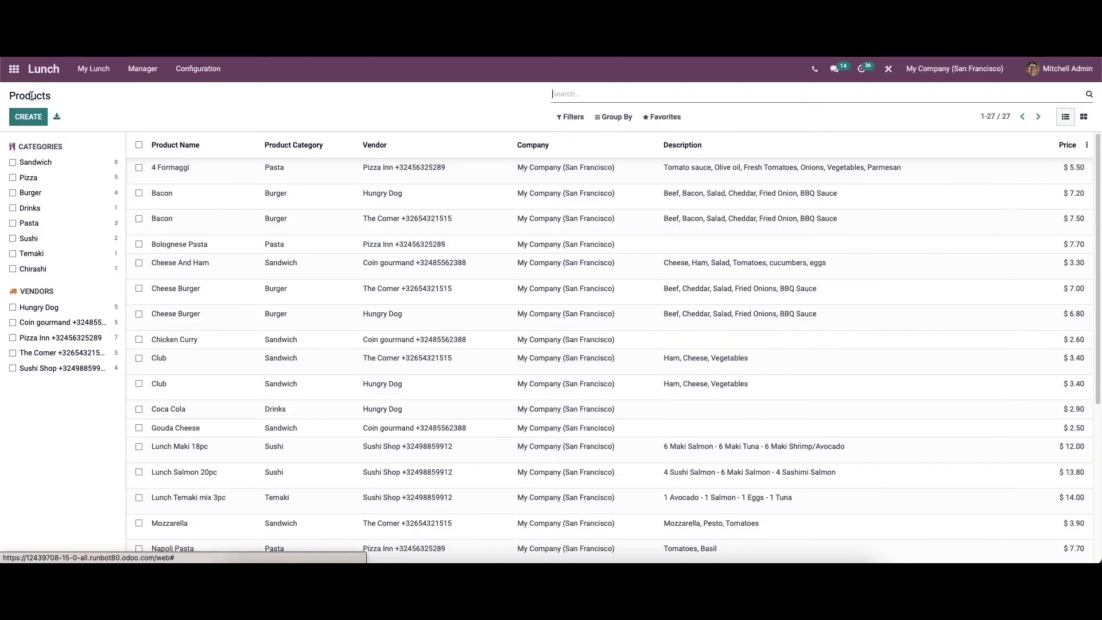
pyautogui.click(204, 144)
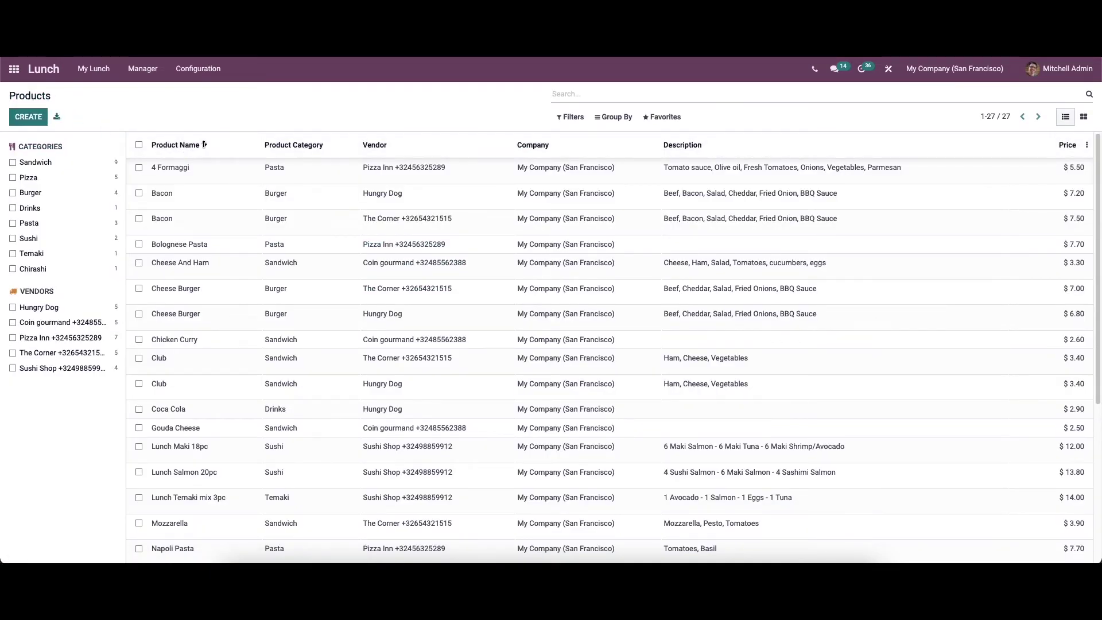
pyautogui.click(204, 144)
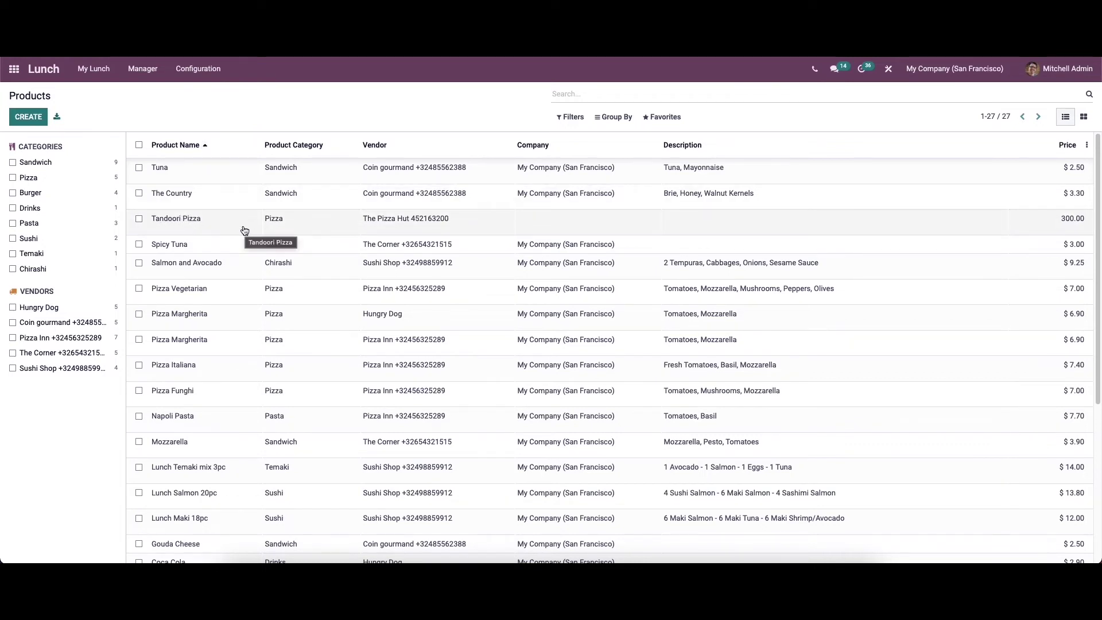
# Step: Review the product categories and the fields of a blank new category form, discarding the form
pyautogui.click(181, 71)
pyautogui.click(207, 151)
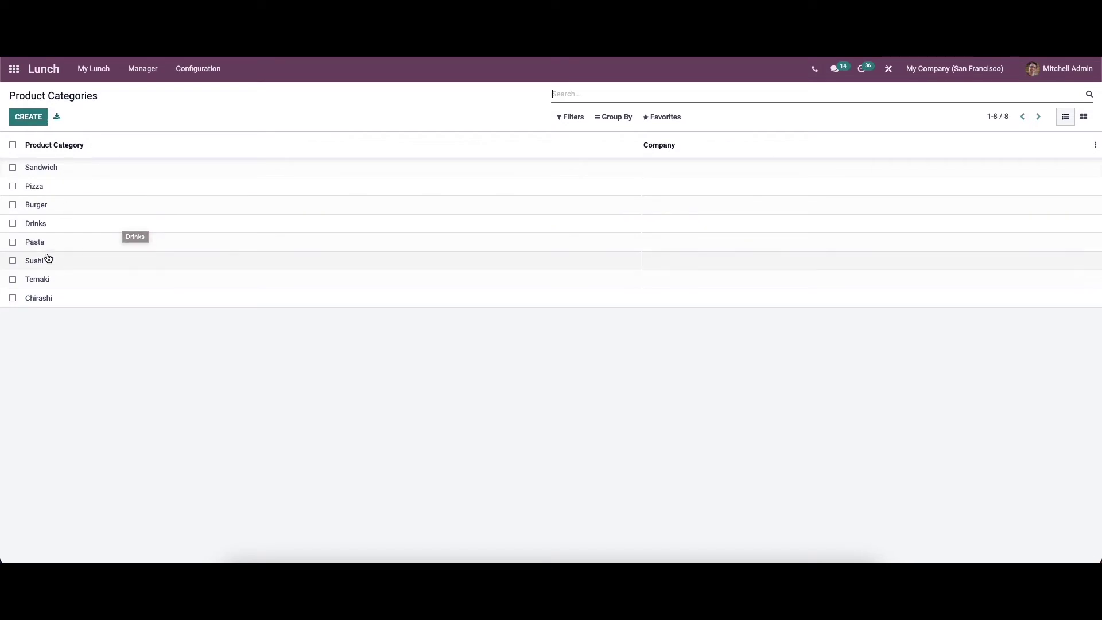
pyautogui.click(33, 122)
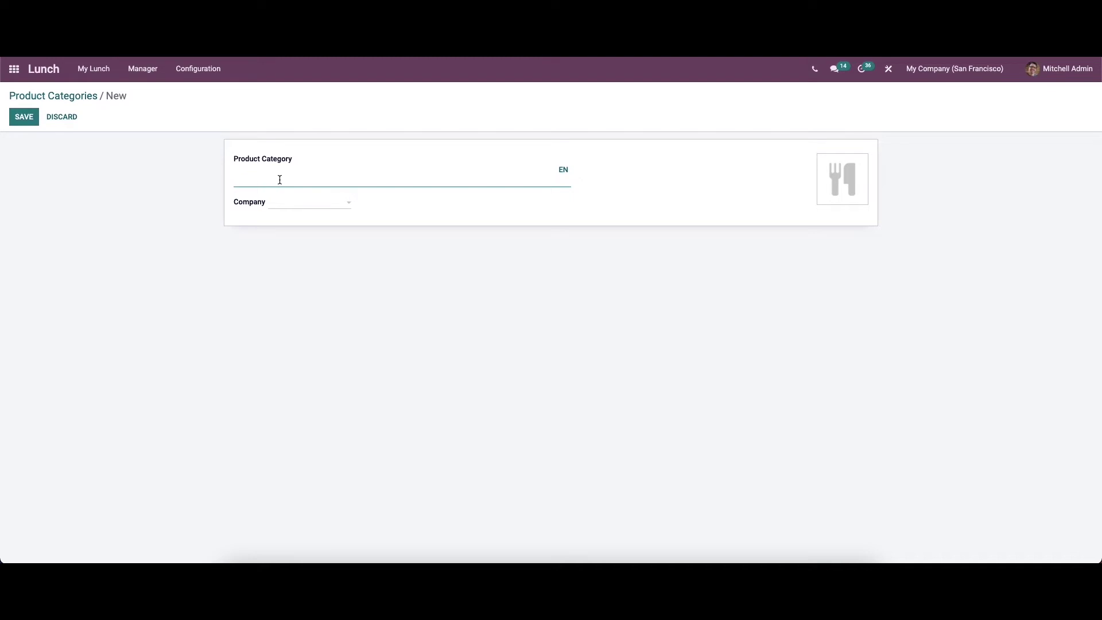
pyautogui.click(315, 208)
pyautogui.click(243, 225)
pyautogui.click(58, 116)
# Step: Create a lunch alert named "Order before 11 am", preview the Chat notification options and keep its display as Alert in app
pyautogui.click(188, 72)
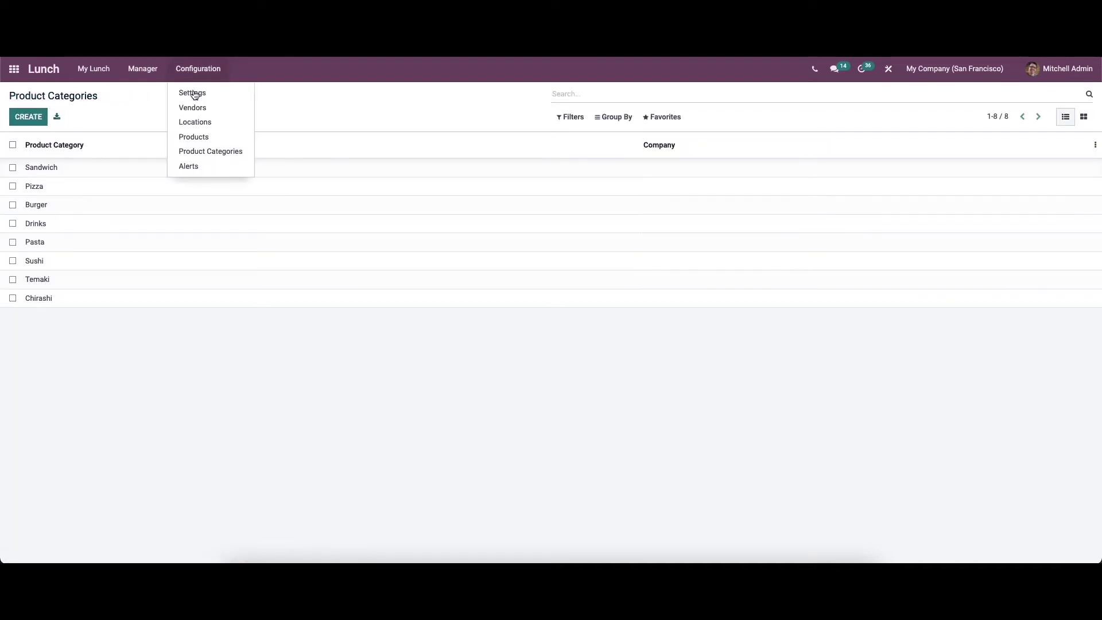
pyautogui.click(213, 166)
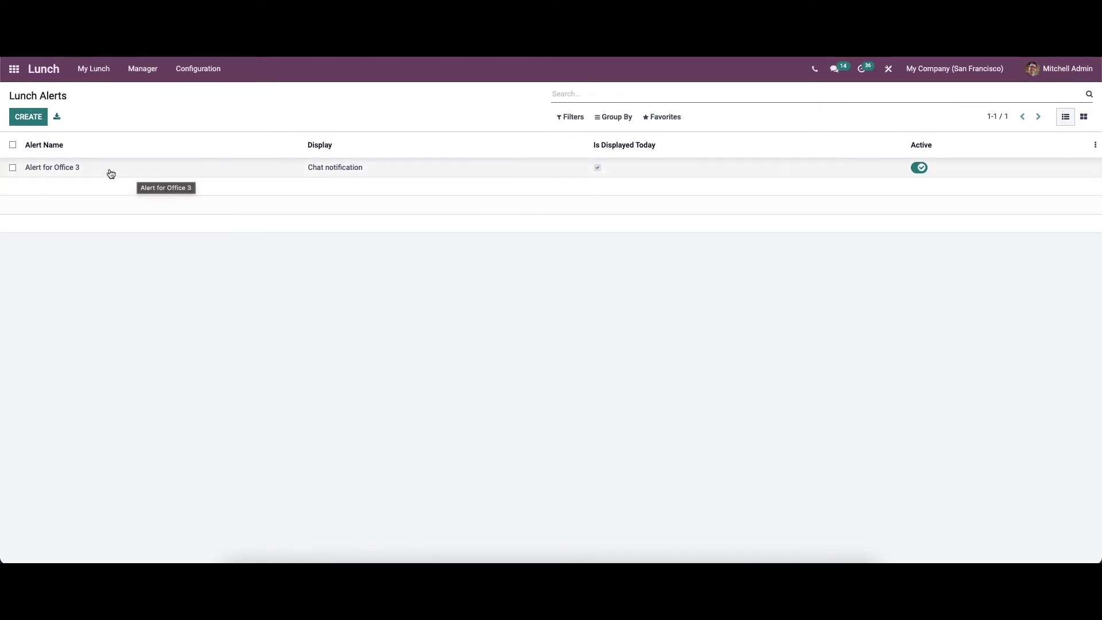
pyautogui.click(33, 115)
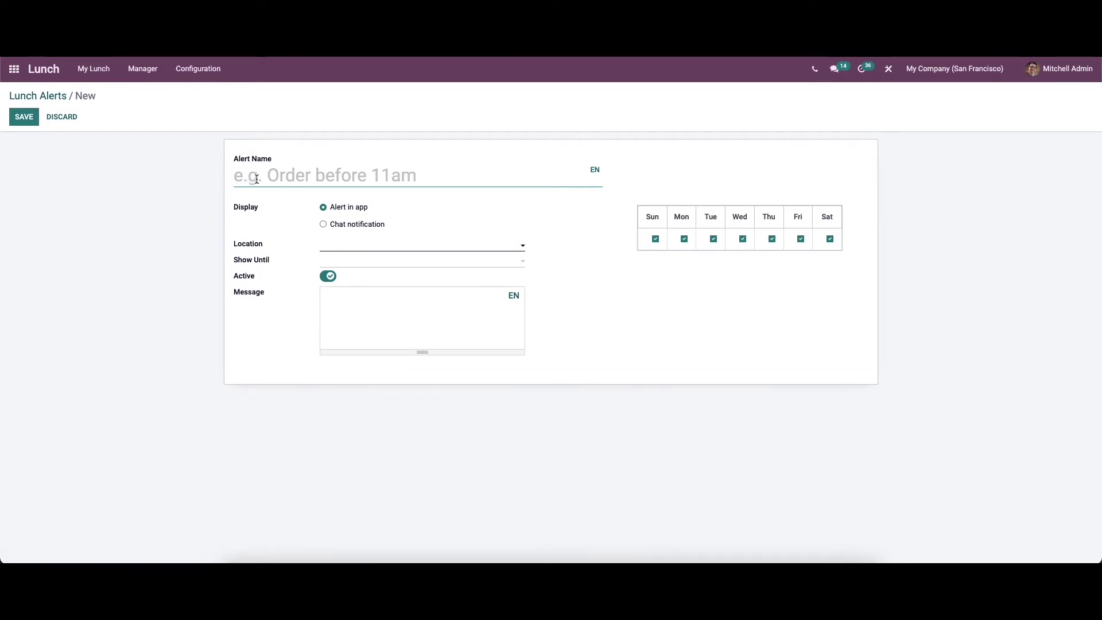
pyautogui.write('O')
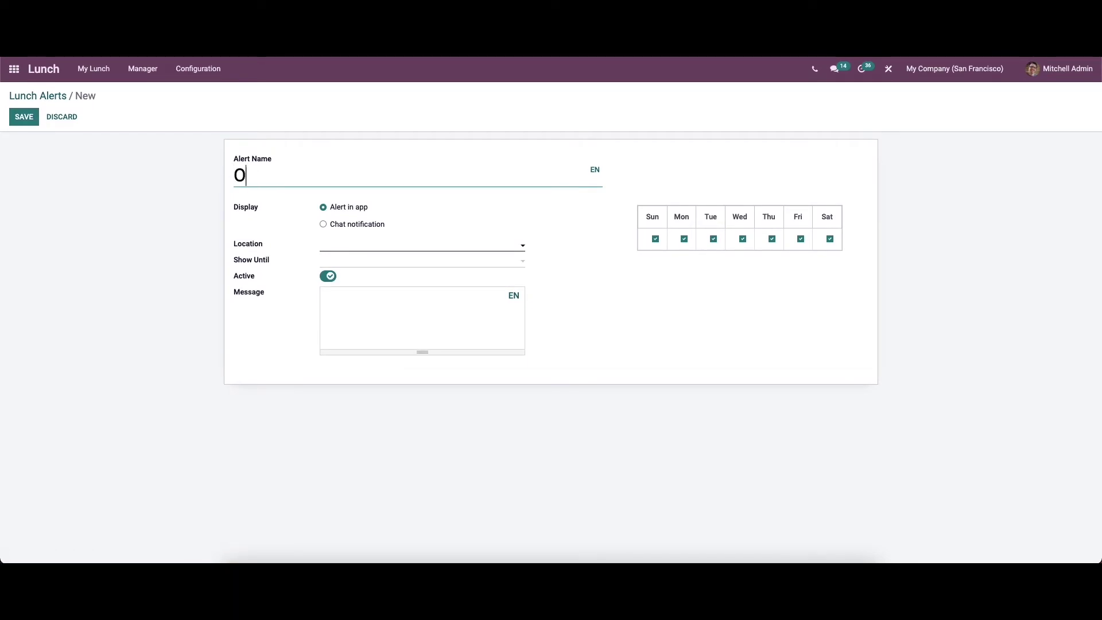
pyautogui.write('rder befor')
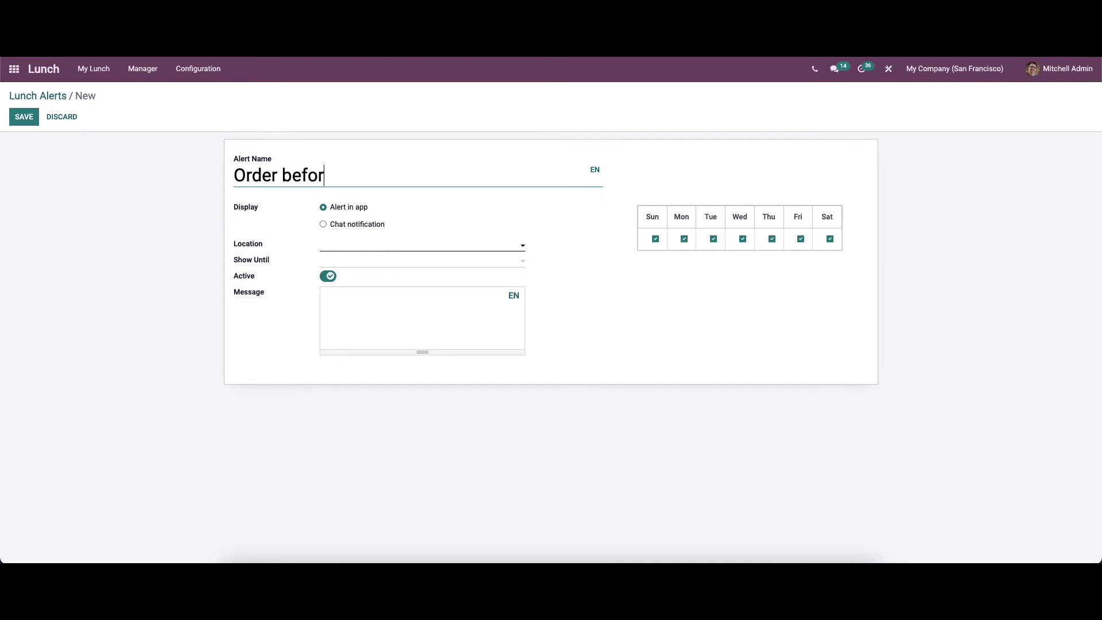
pyautogui.write('e 11 am')
pyautogui.click(324, 224)
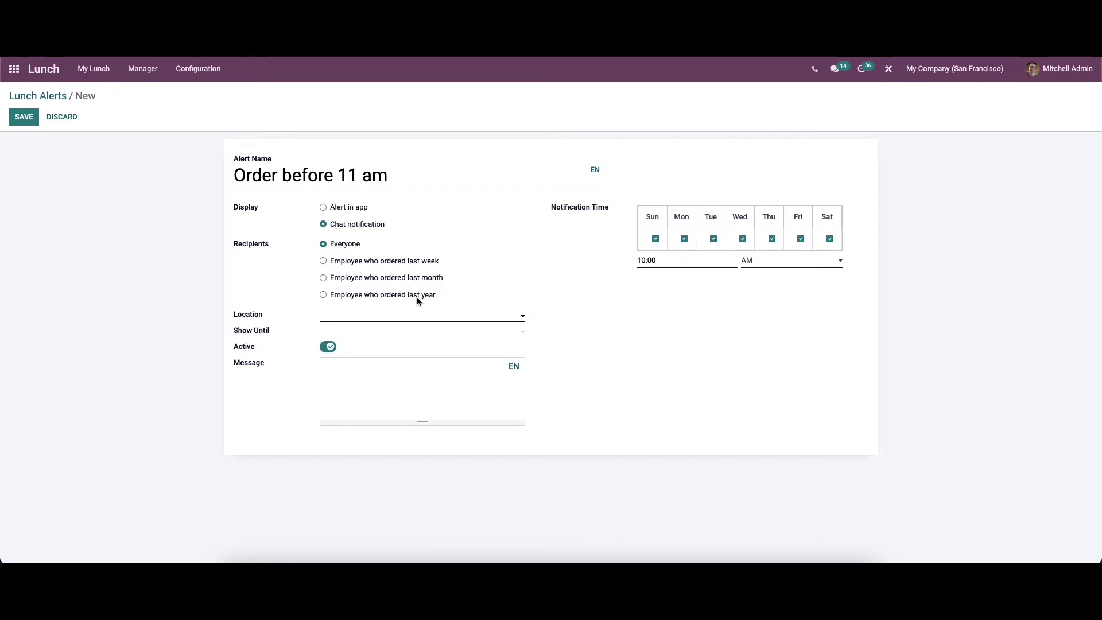
pyautogui.click(323, 207)
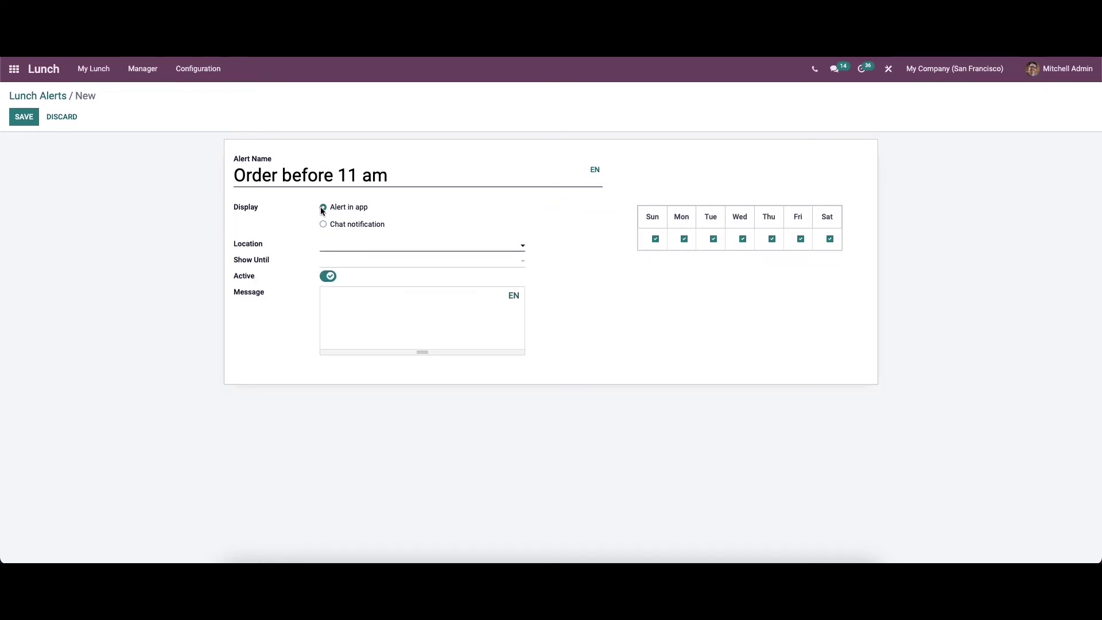
# Step: Set the alert's location to Office 1 and its Show Until date to 01/11/2022
pyautogui.click(325, 250)
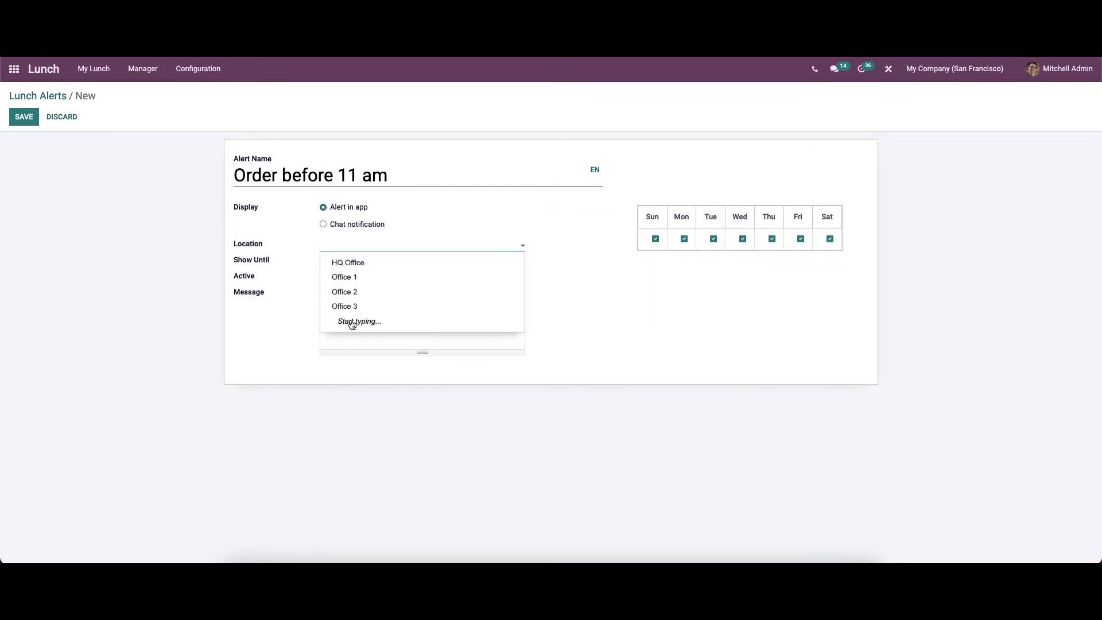
pyautogui.click(349, 278)
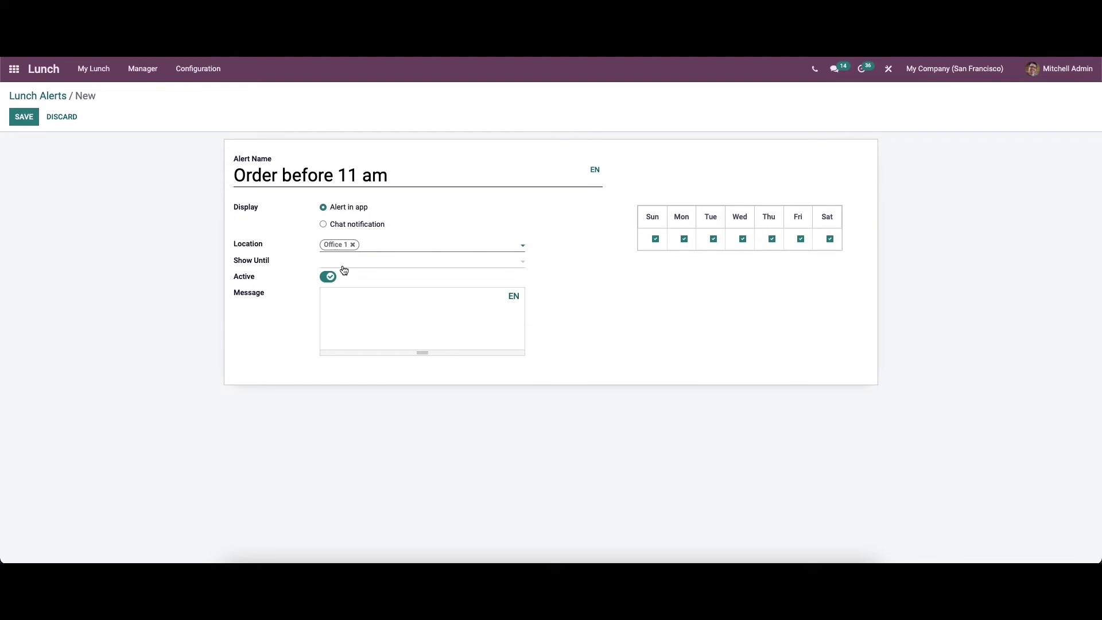
pyautogui.click(333, 265)
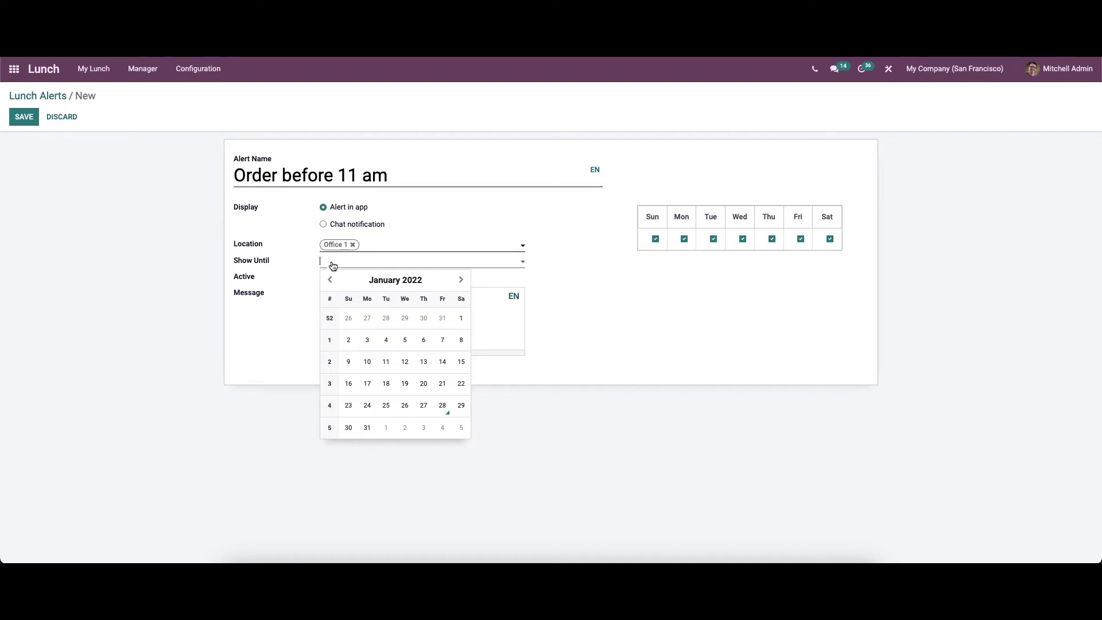
pyautogui.click(386, 361)
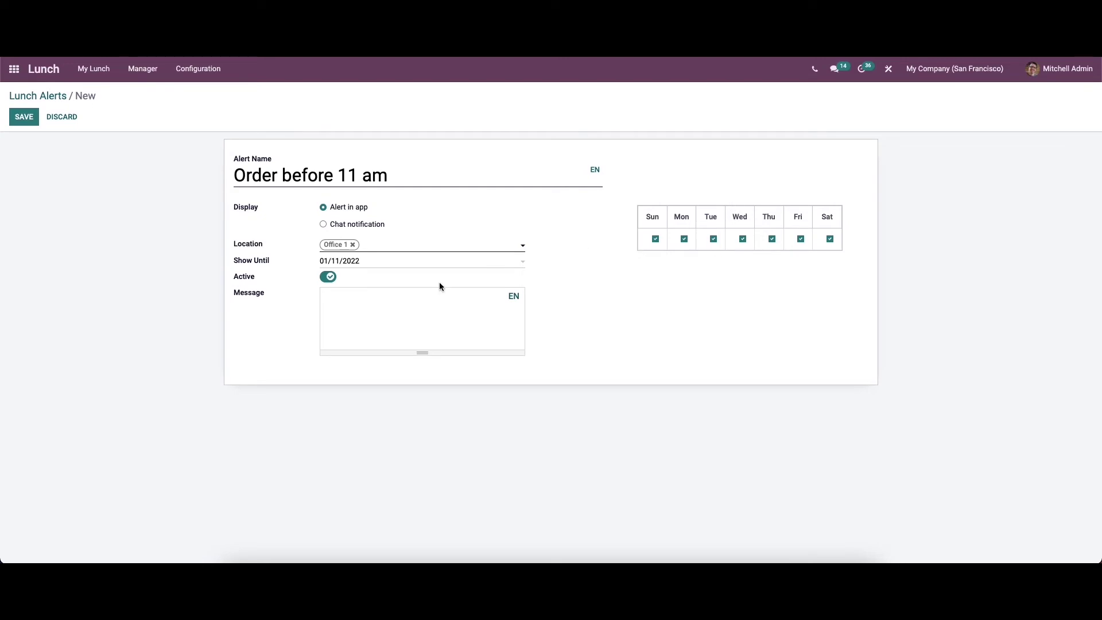
# Step: Enter "Order soon" as the alert's message, save the alert and return to the alerts list
pyautogui.click(340, 305)
pyautogui.write('Order soon')
pyautogui.click(23, 117)
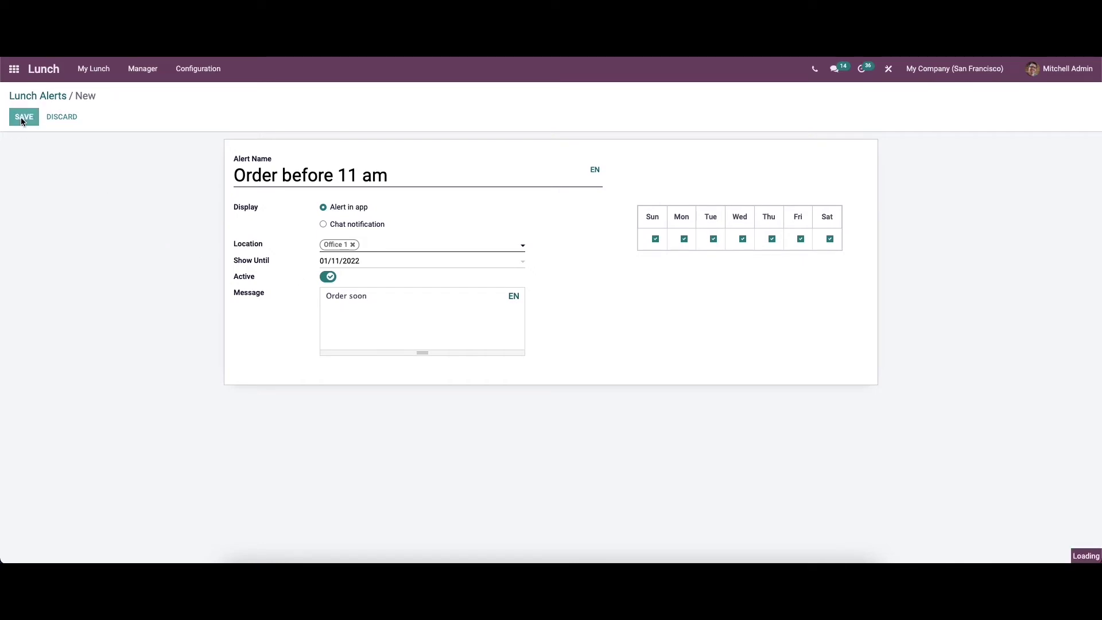
pyautogui.click(42, 97)
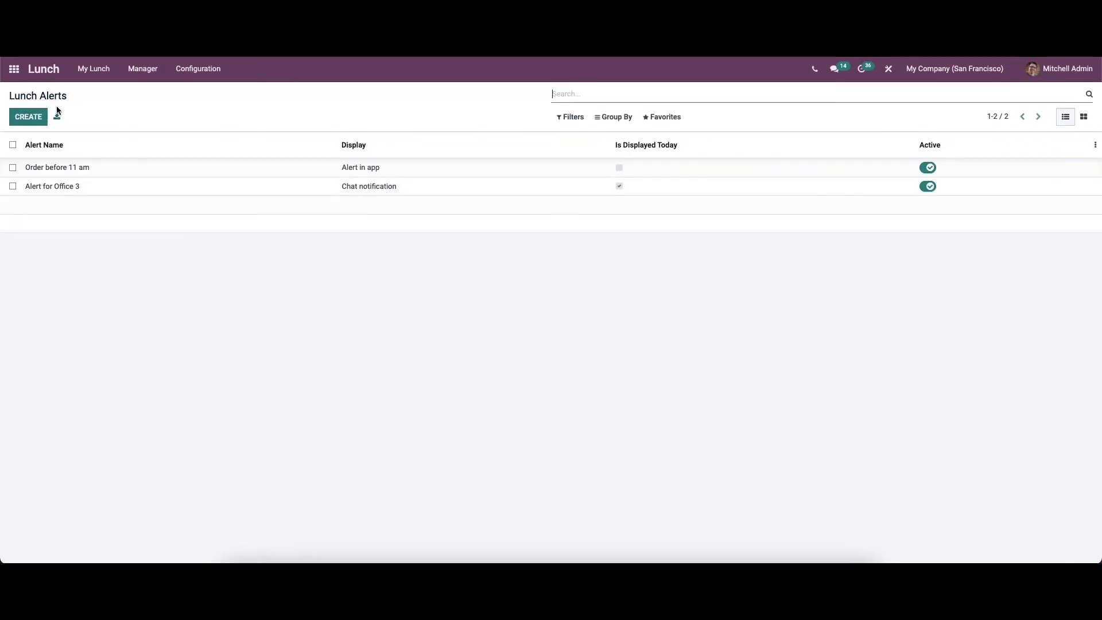
# Step: Open the page for a new lunch order and examine its employee and location choices without changing them
pyautogui.click(189, 69)
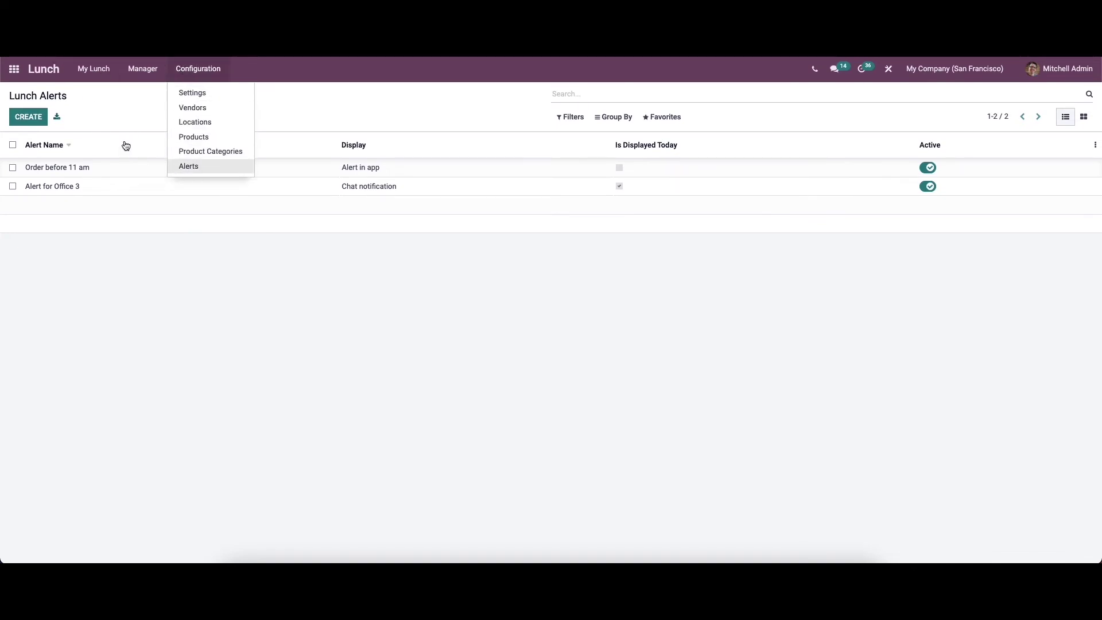
pyautogui.click(91, 73)
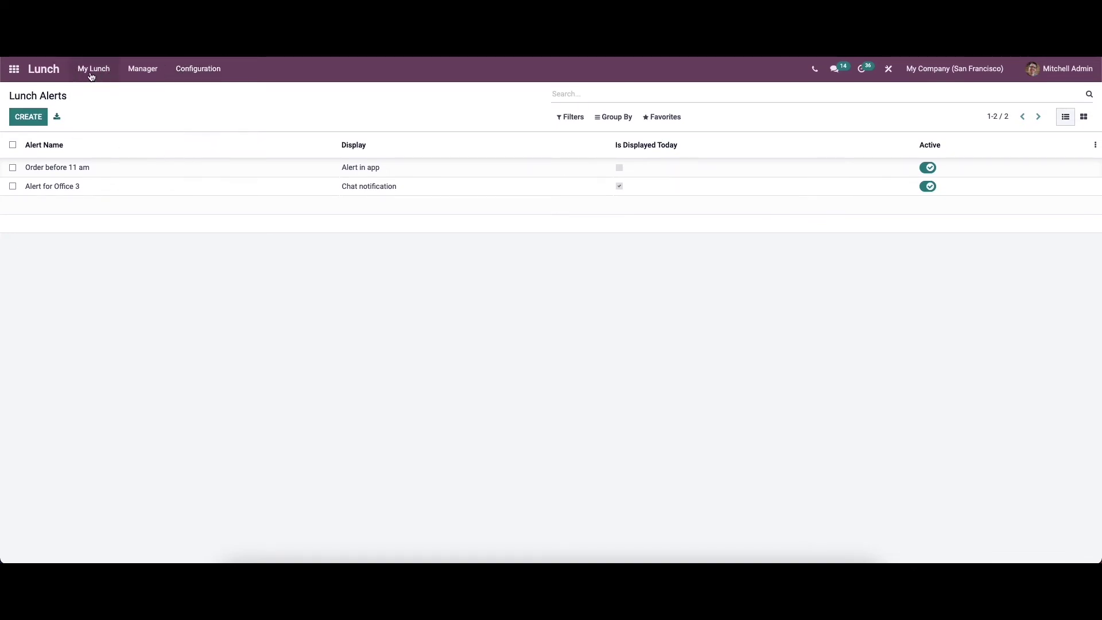
pyautogui.click(91, 76)
pyautogui.click(97, 92)
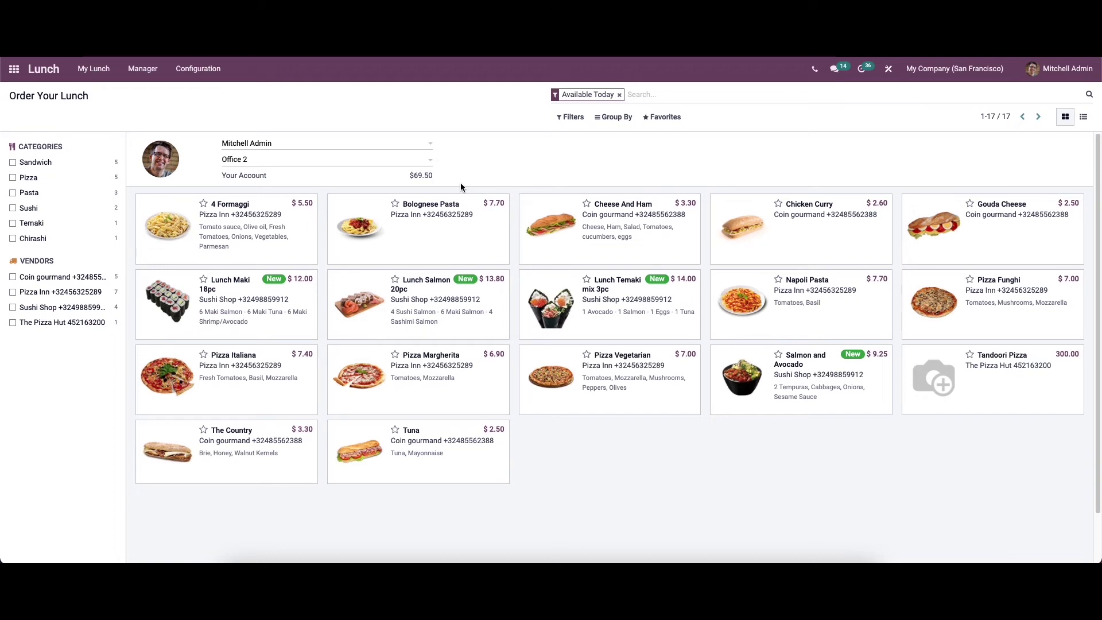
pyautogui.click(430, 145)
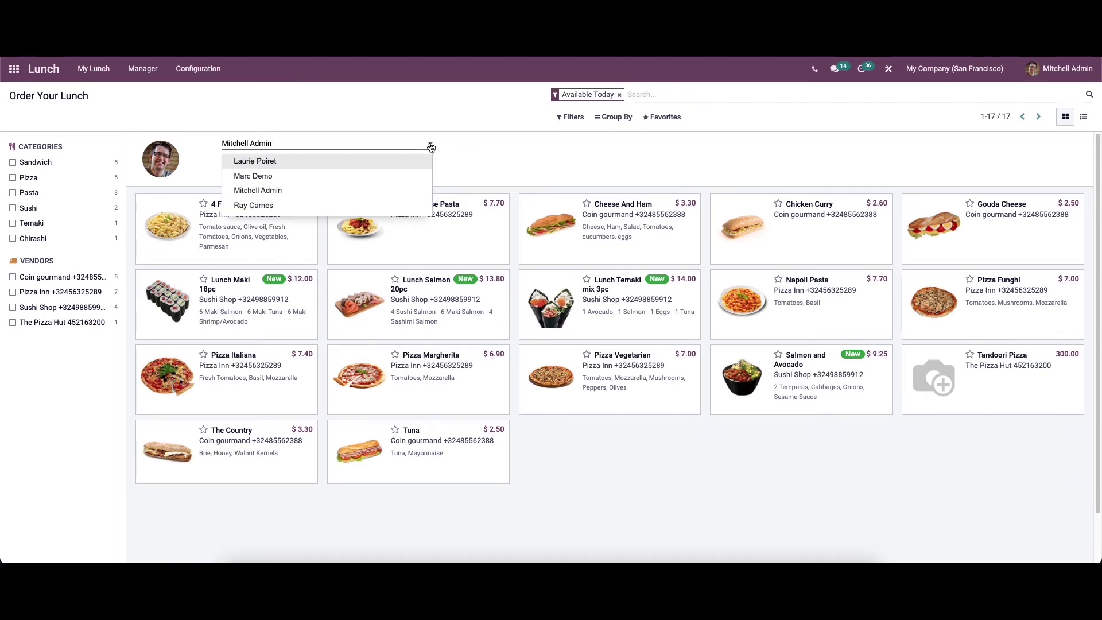
pyautogui.click(438, 147)
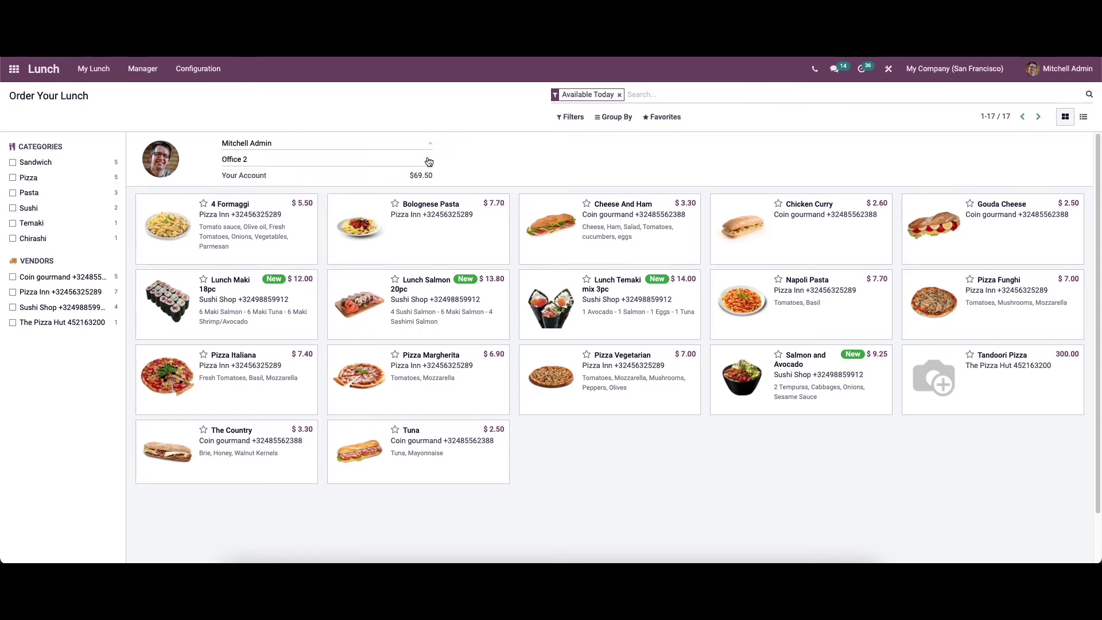
pyautogui.click(428, 162)
pyautogui.click(438, 152)
# Step: Add one Cheese And Ham sandwich to the order cart without any notes
pyautogui.click(628, 238)
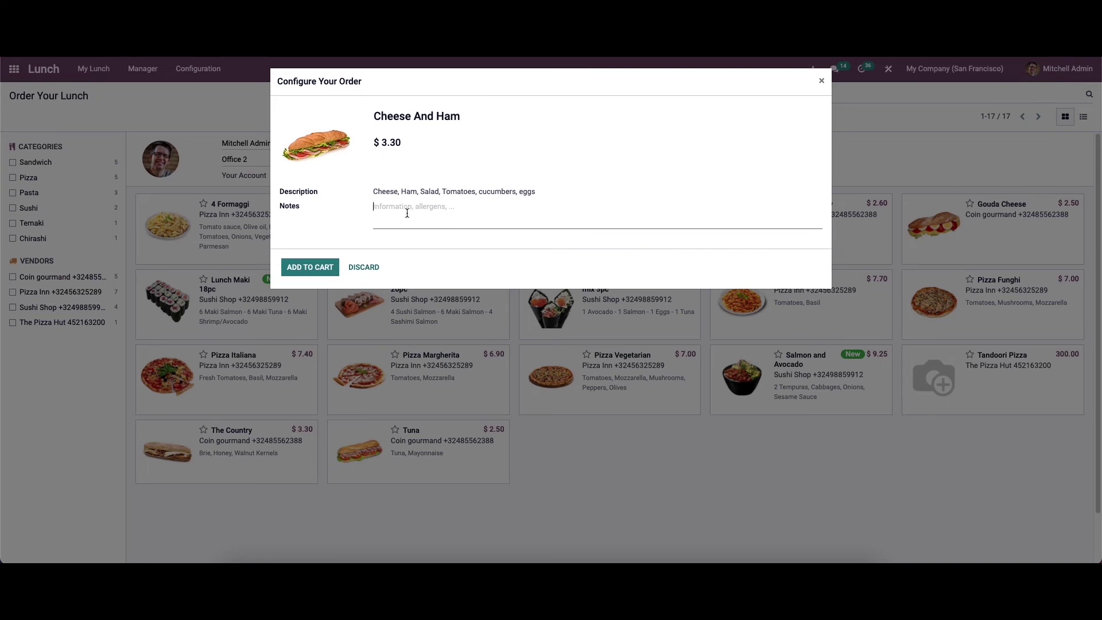
pyautogui.click(382, 211)
pyautogui.click(315, 267)
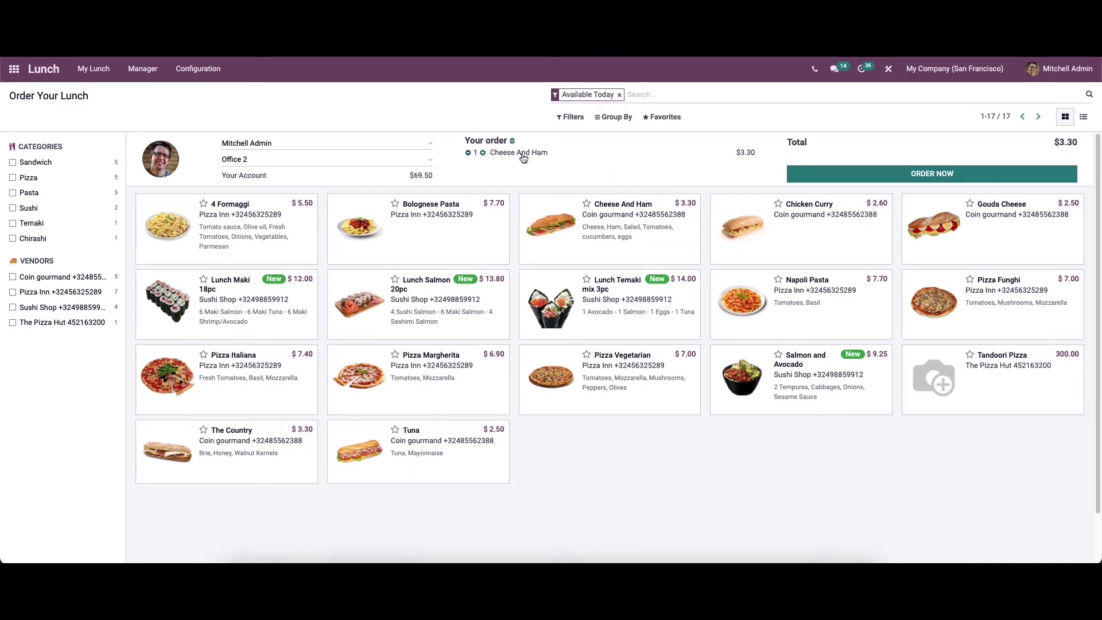
# Step: Raise the Cheese And Ham quantity in the order to 3 and place the order
pyautogui.click(482, 154)
pyautogui.click(482, 153)
pyautogui.click(468, 153)
pyautogui.click(482, 154)
pyautogui.click(829, 174)
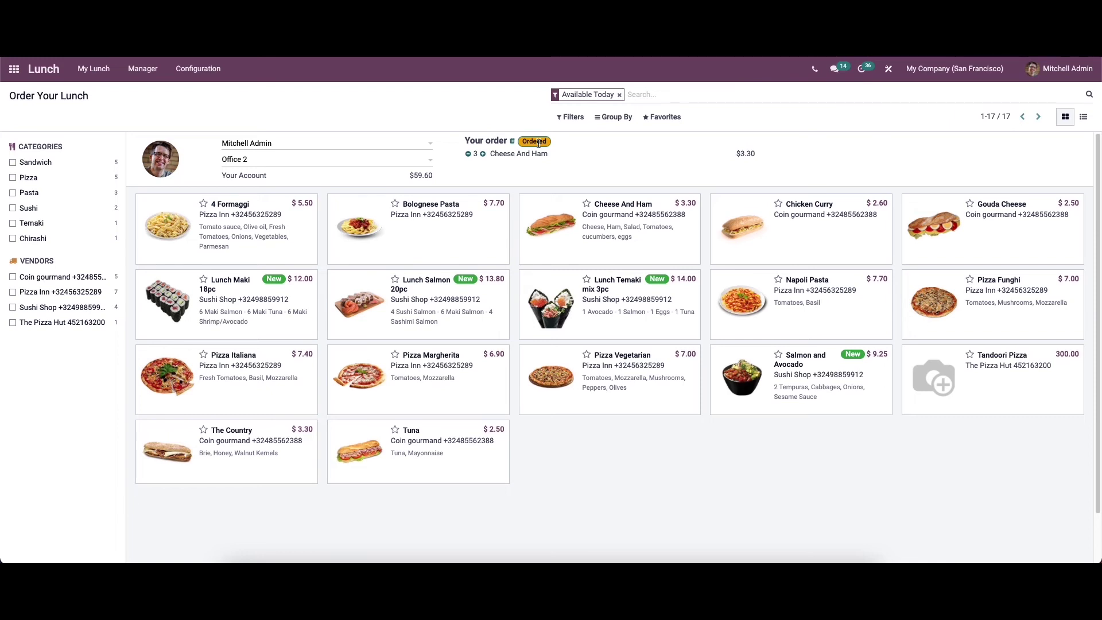
# Step: Review the personal order history with both the 28 Jan and 30 Jan 2022 groups expanded, and open the personal account history
pyautogui.click(94, 73)
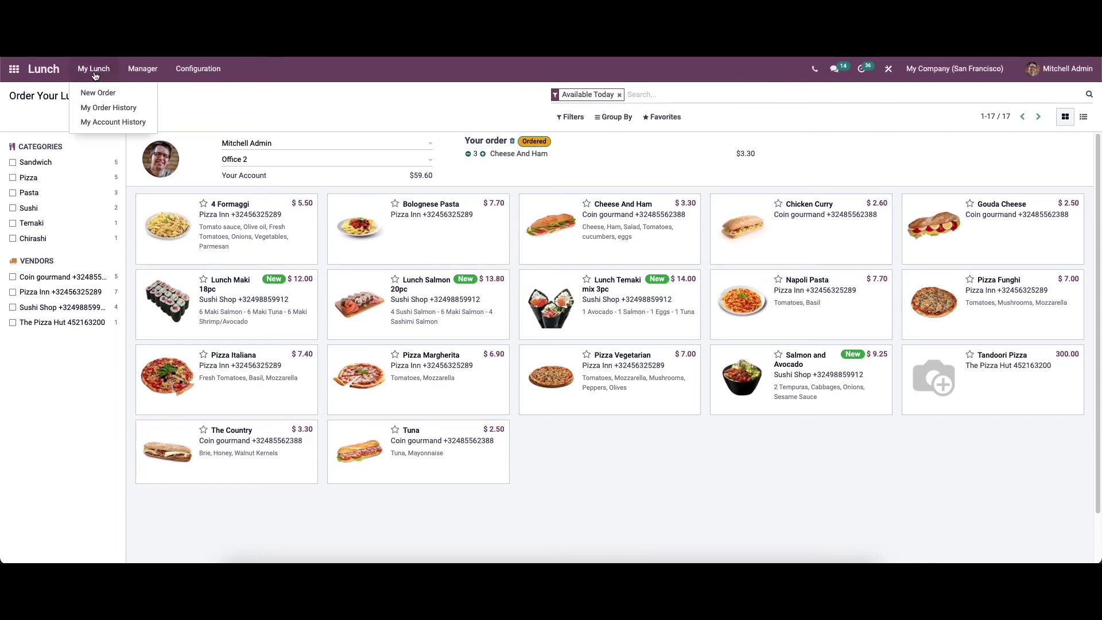
pyautogui.click(108, 108)
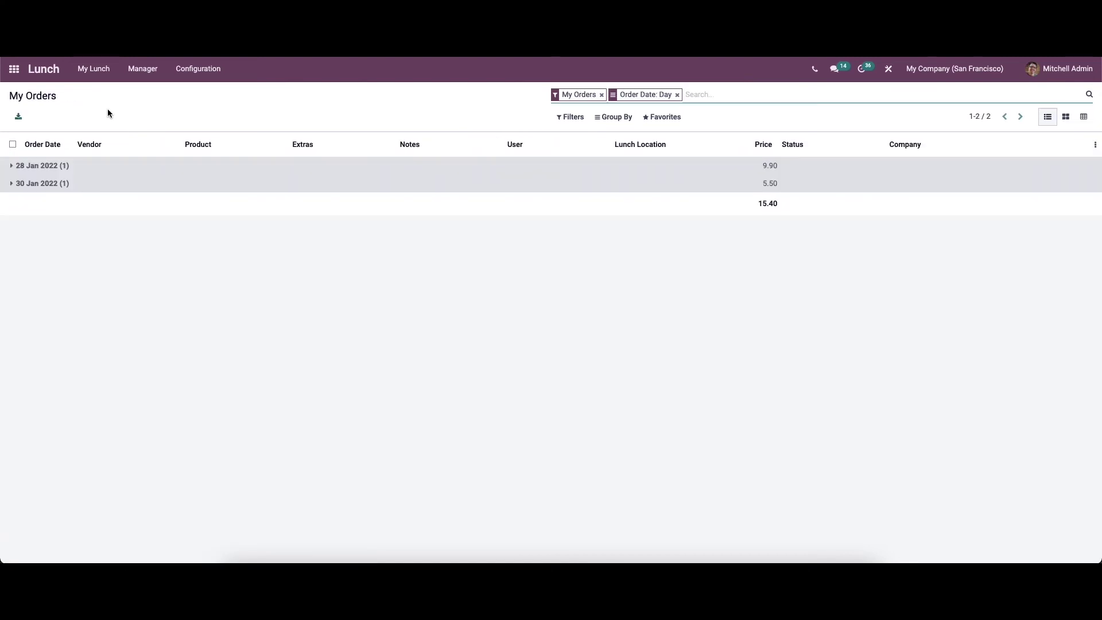
pyautogui.click(65, 165)
pyautogui.click(61, 204)
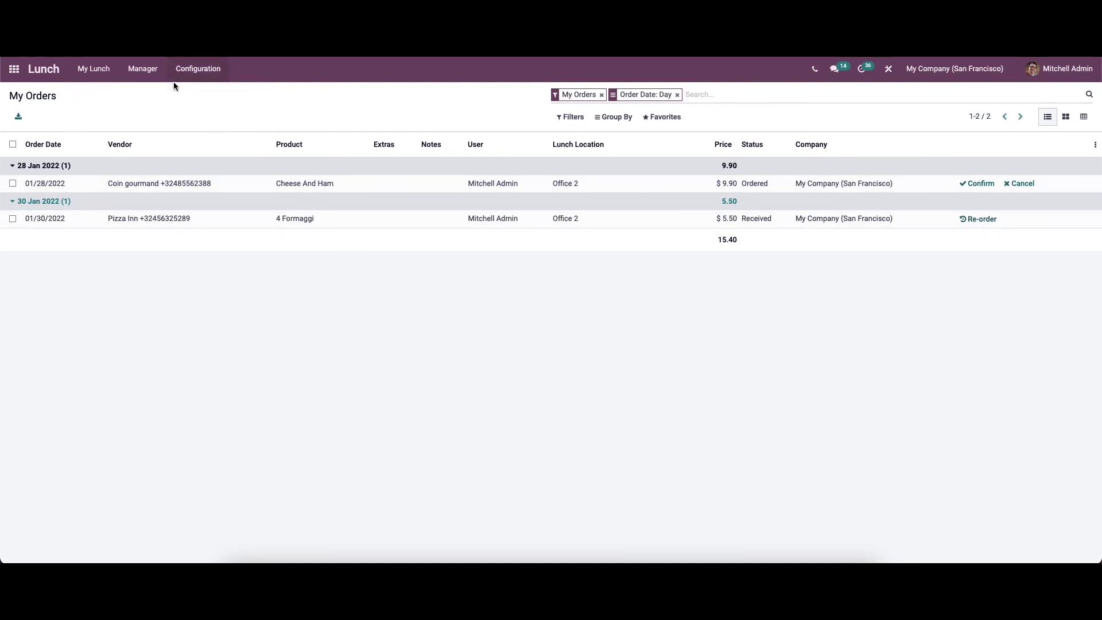
pyautogui.click(84, 70)
pyautogui.click(110, 120)
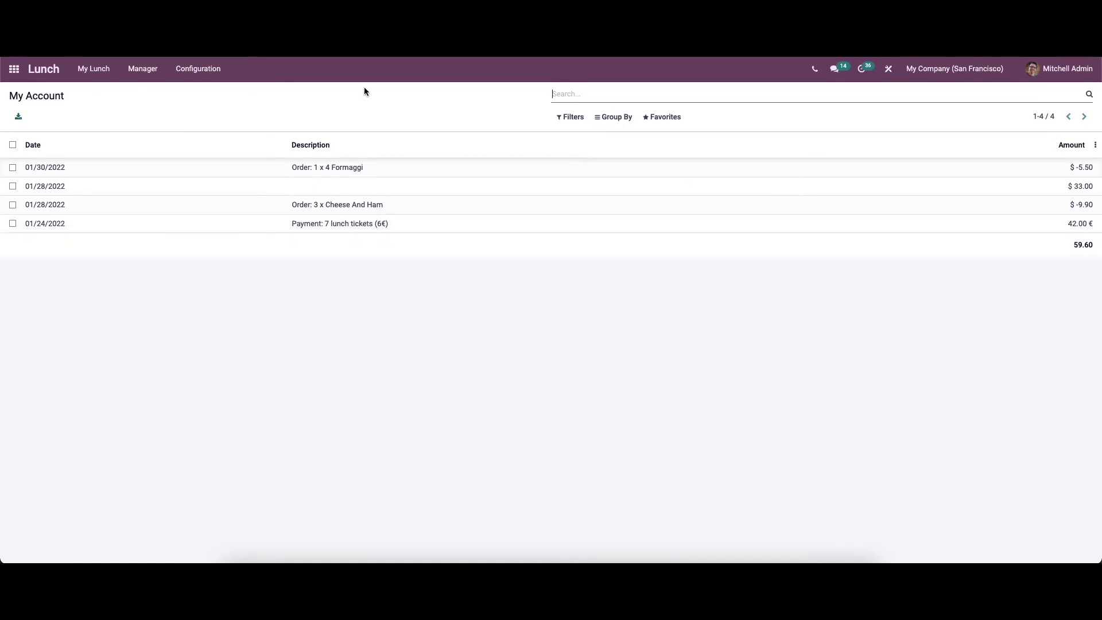
# Step: Review today's orders as manager and examine the Coin gourmand orders in the vendor control list
pyautogui.click(133, 79)
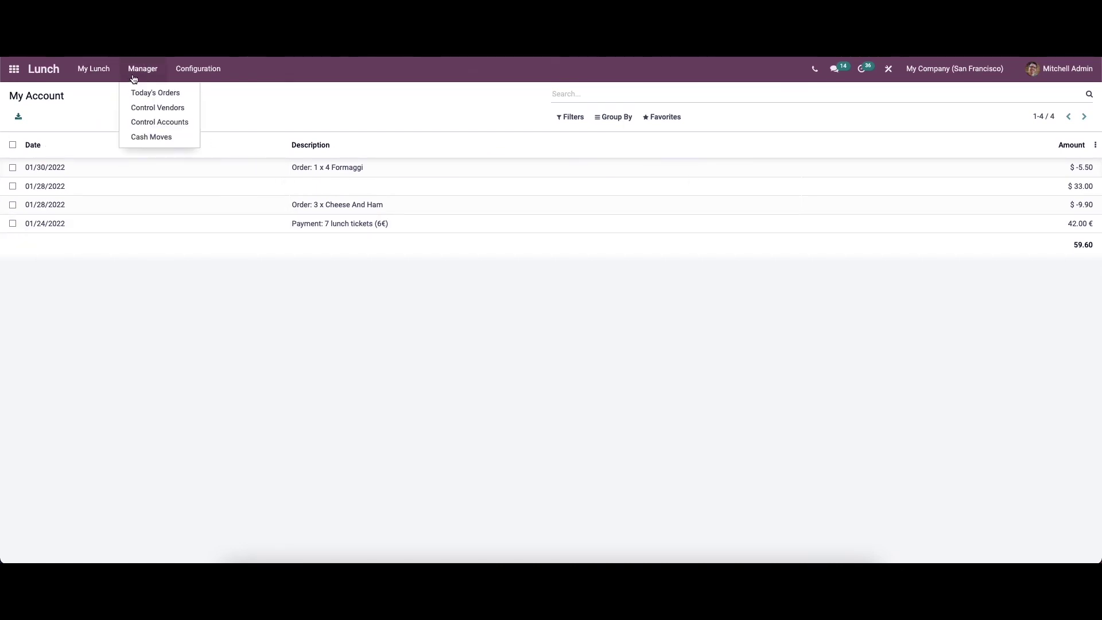
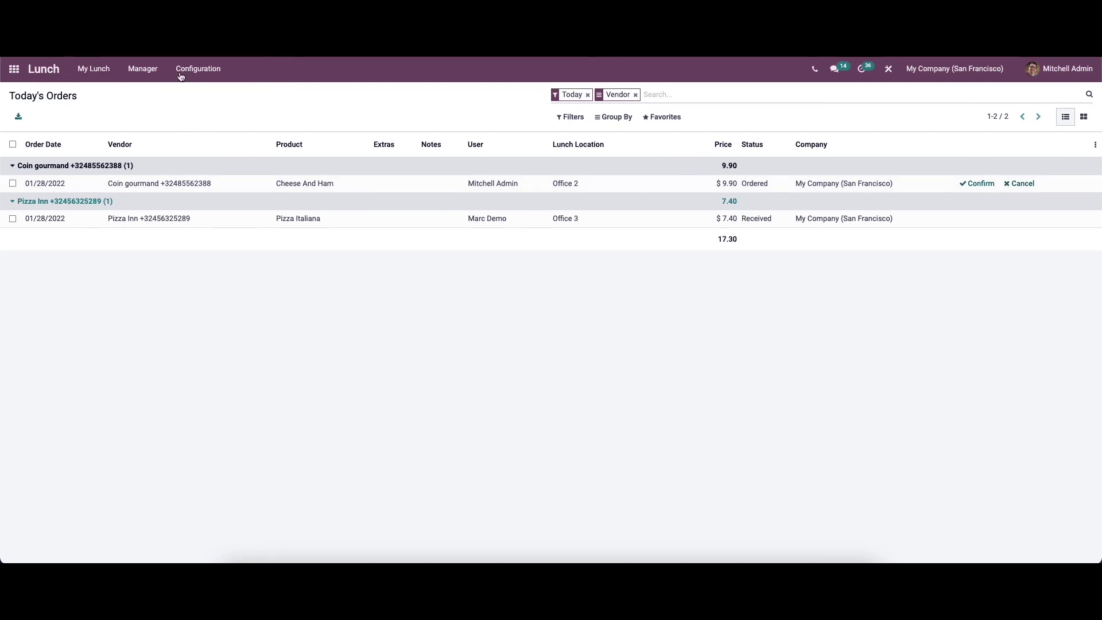
pyautogui.click(133, 73)
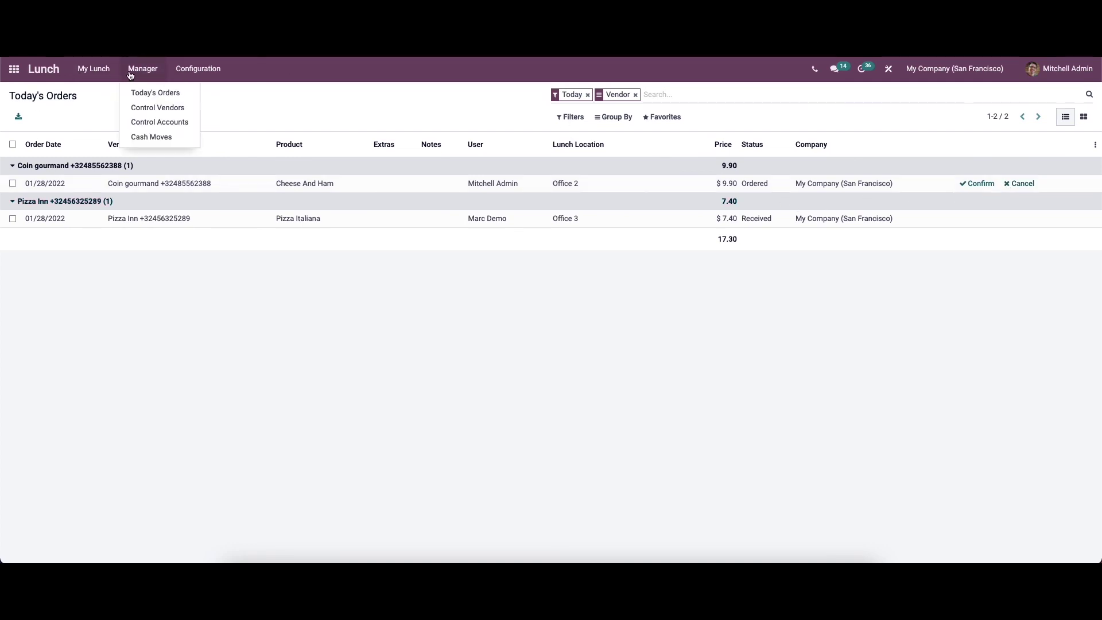
pyautogui.click(151, 109)
pyautogui.click(91, 164)
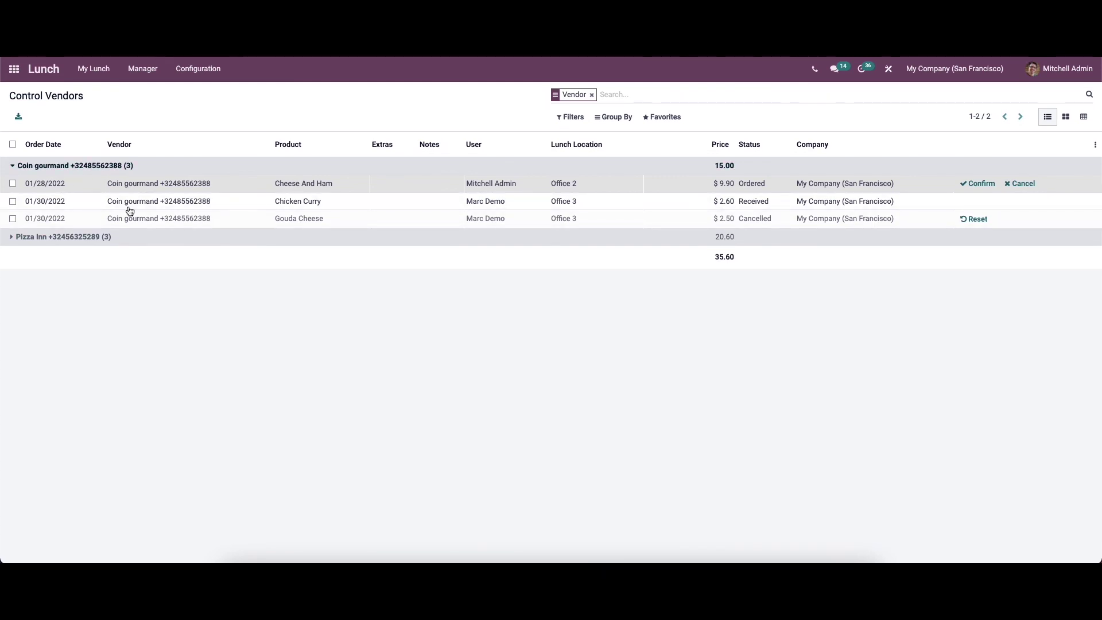
# Step: Open the account control list and expand both employees' groups to examine their lunch payments and orders
pyautogui.click(126, 79)
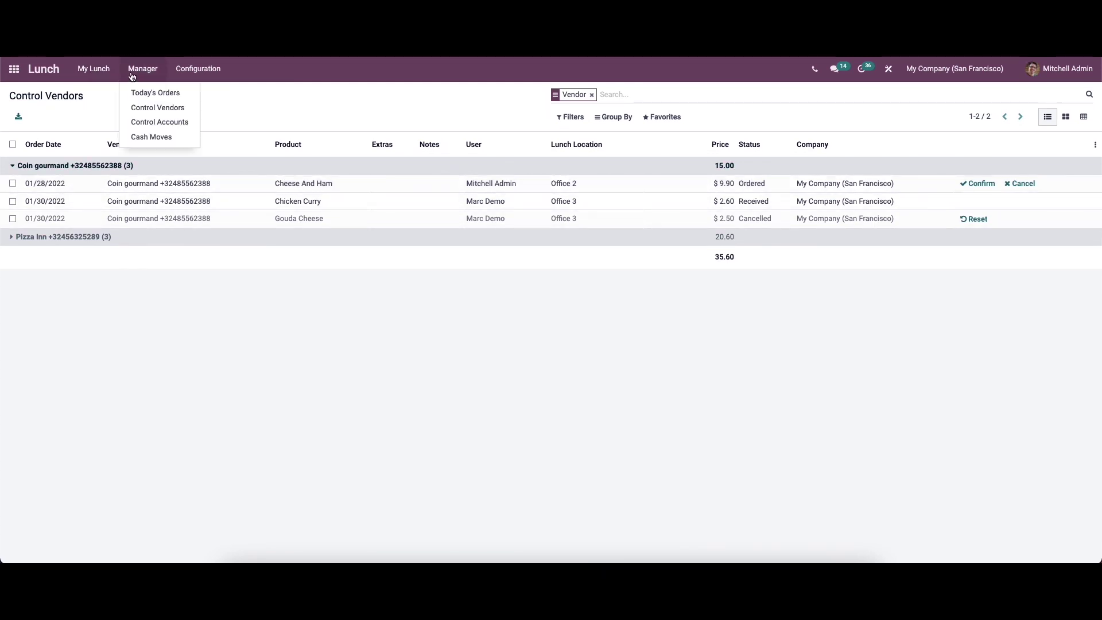
pyautogui.click(152, 123)
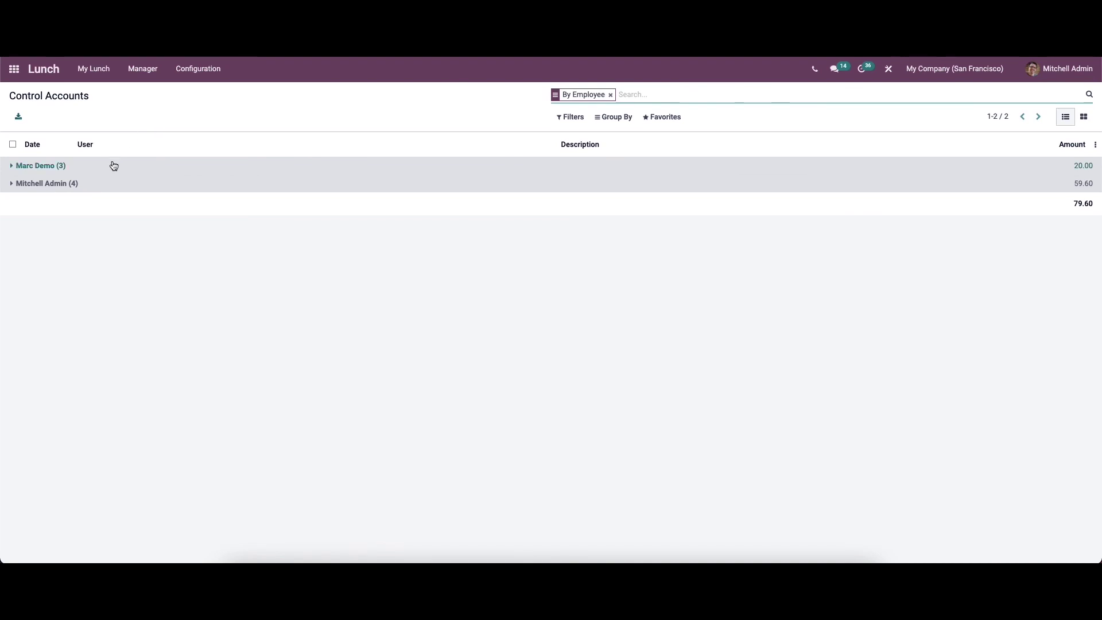
pyautogui.click(111, 165)
pyautogui.click(111, 241)
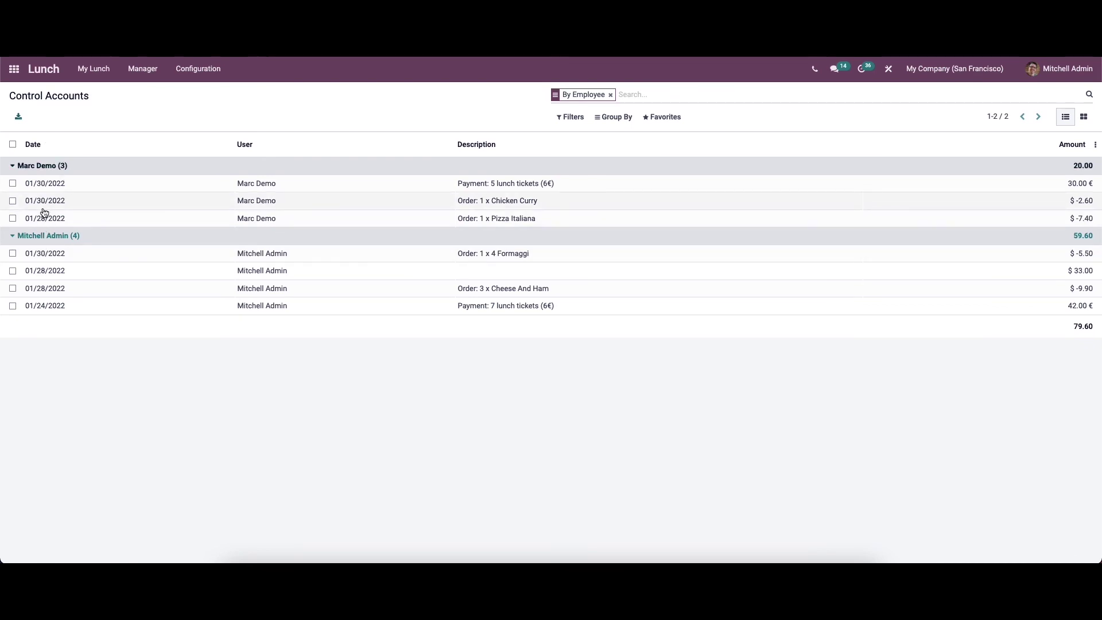
# Step: Create a cash move of $100.00 with the preset user and date, save it and return to the cash moves list
pyautogui.click(158, 76)
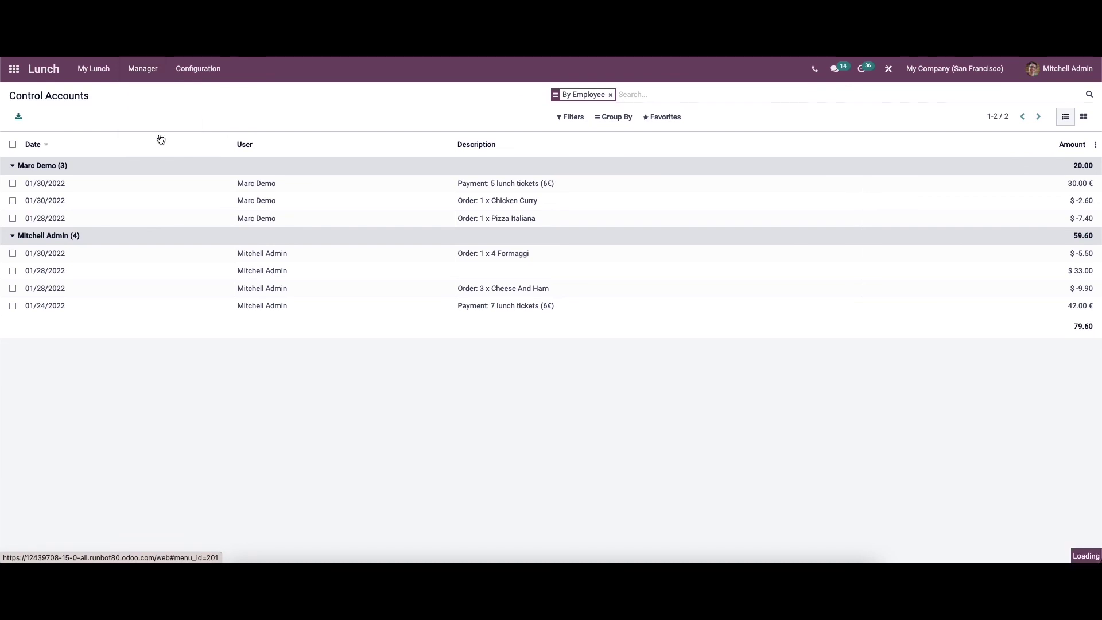
pyautogui.click(161, 138)
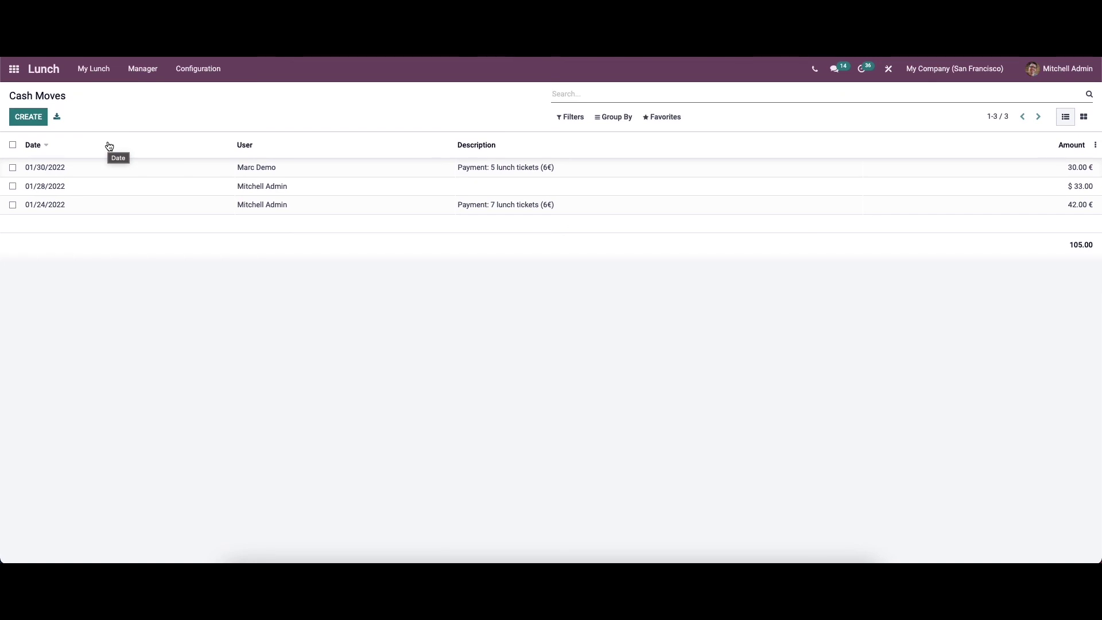
pyautogui.click(25, 119)
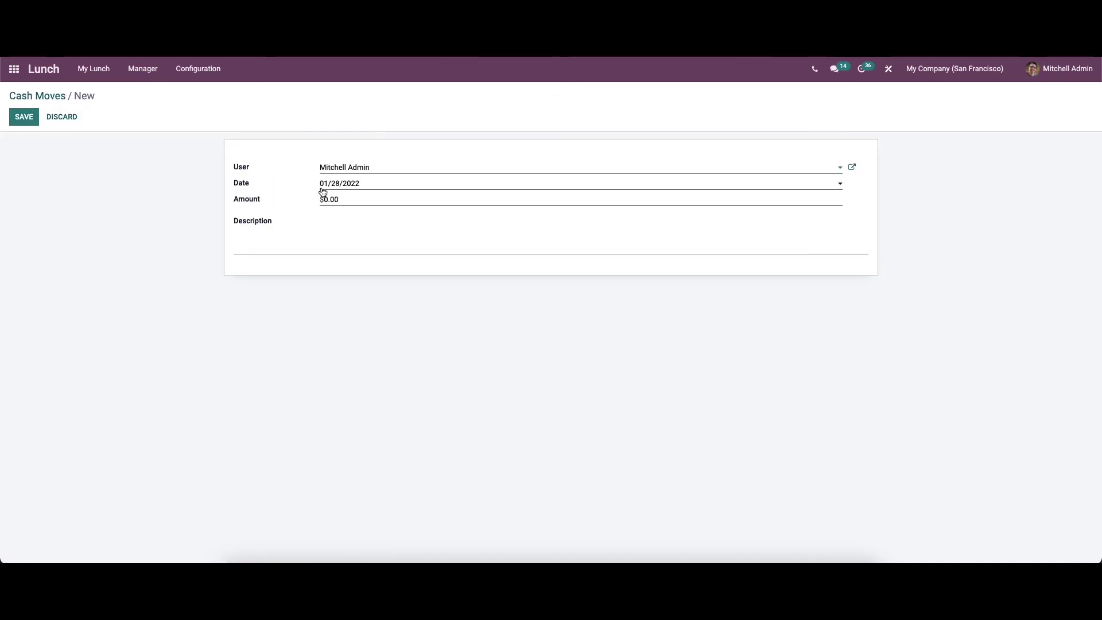
pyautogui.click(335, 201)
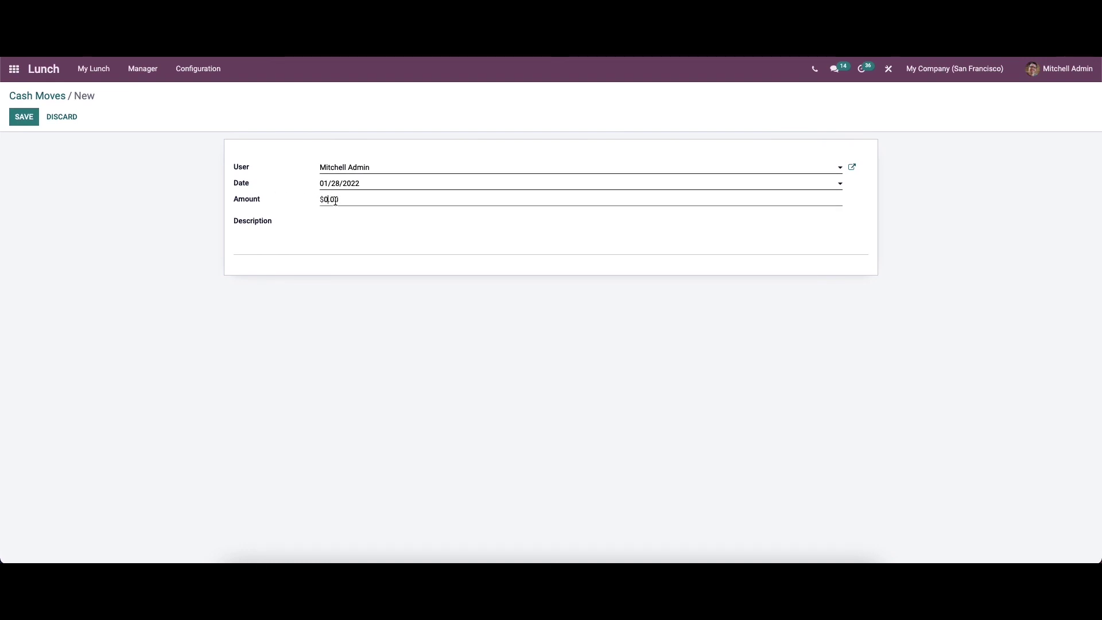
pyautogui.press('BackSpace')
pyautogui.write('100')
pyautogui.click(32, 117)
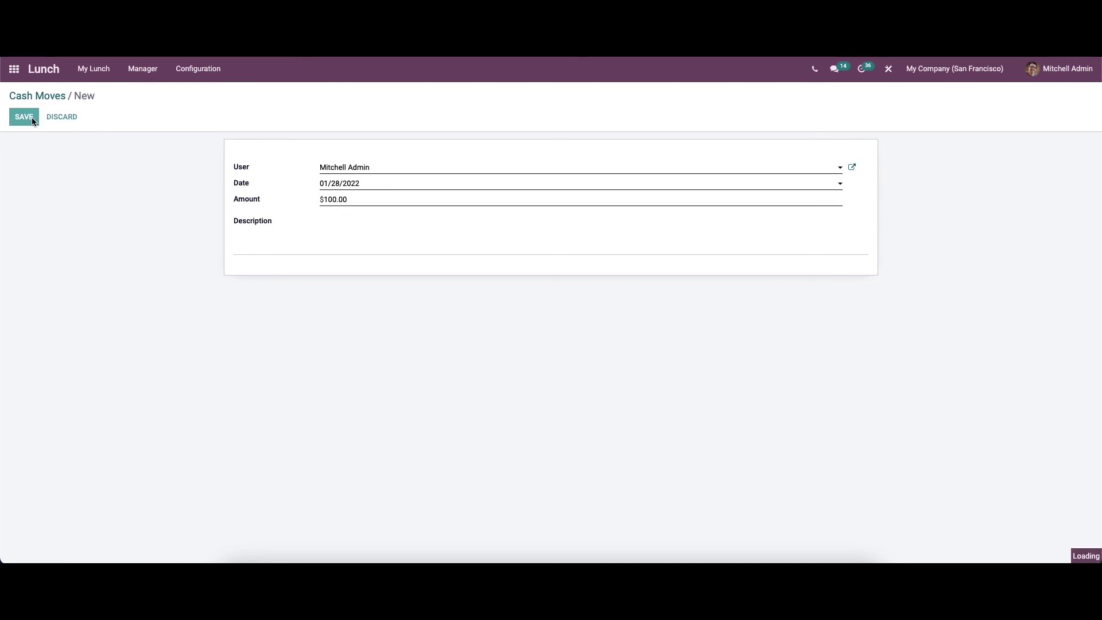
pyautogui.click(51, 97)
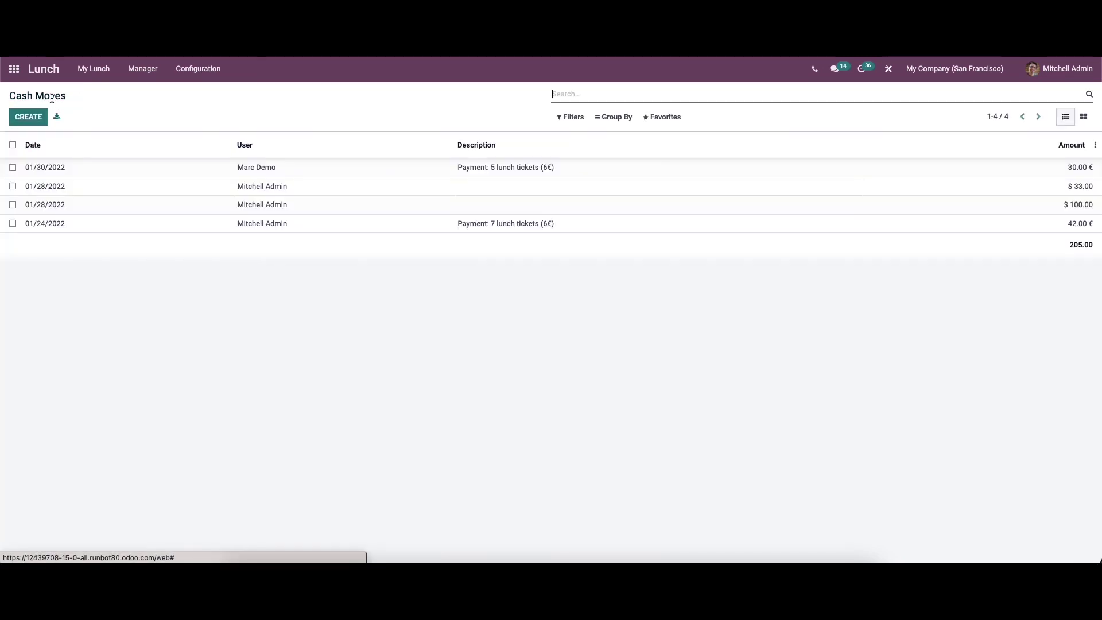